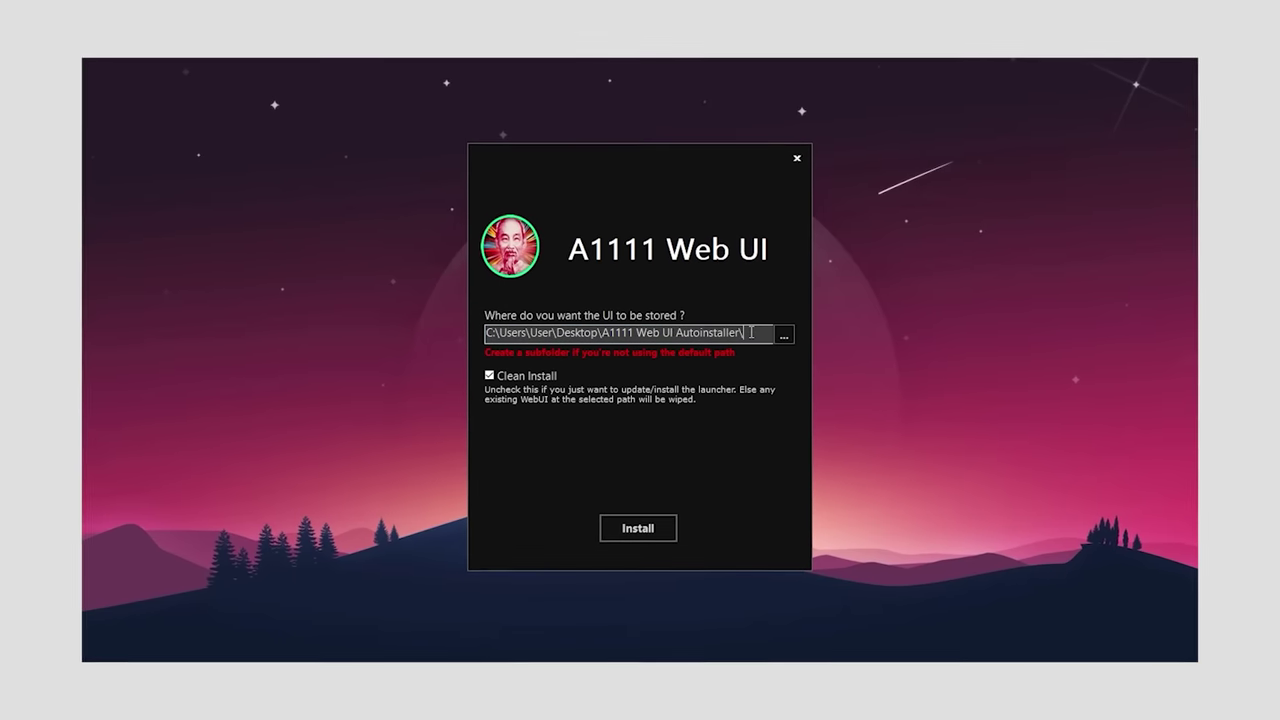
- Highlight the Web UI install location path shown in the A1111 Autoinstaller
{"action": "left_click_drag", "start_coordinate": [751, 332], "coordinate": [702, 334]}
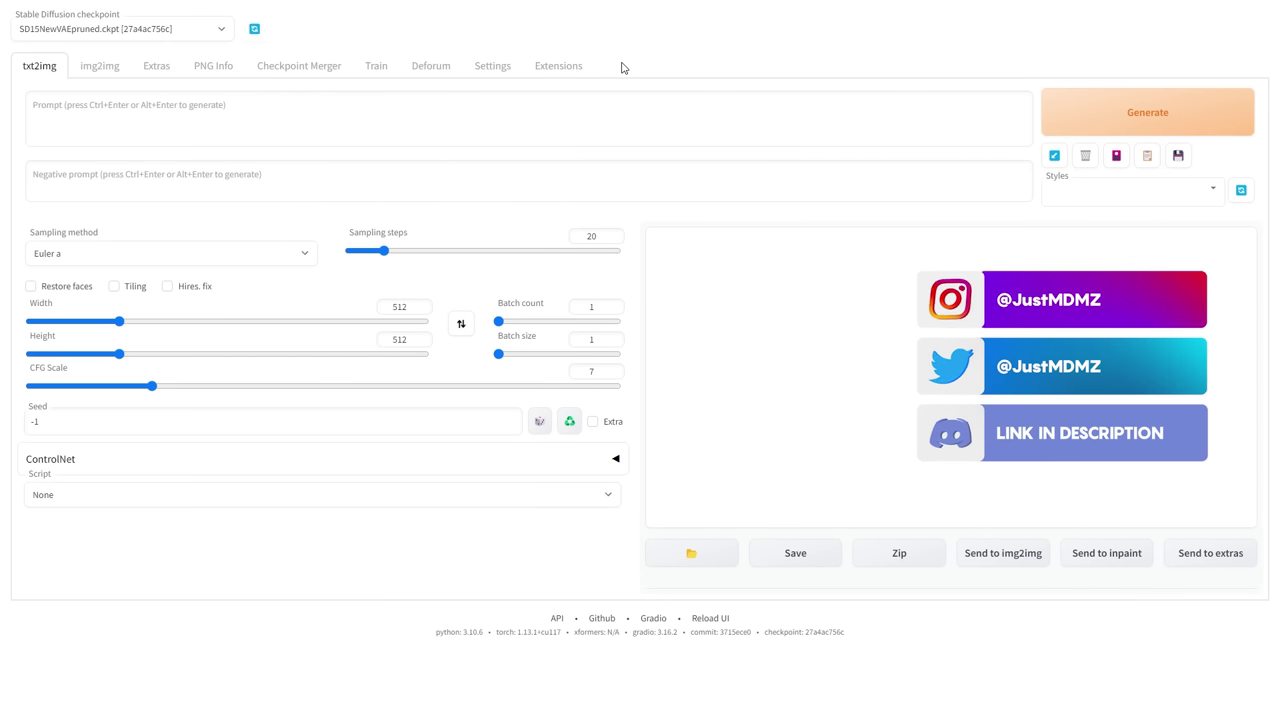
{"action": "left_click", "coordinate": [558, 68]}
{"action": "left_click", "coordinate": [122, 104]}
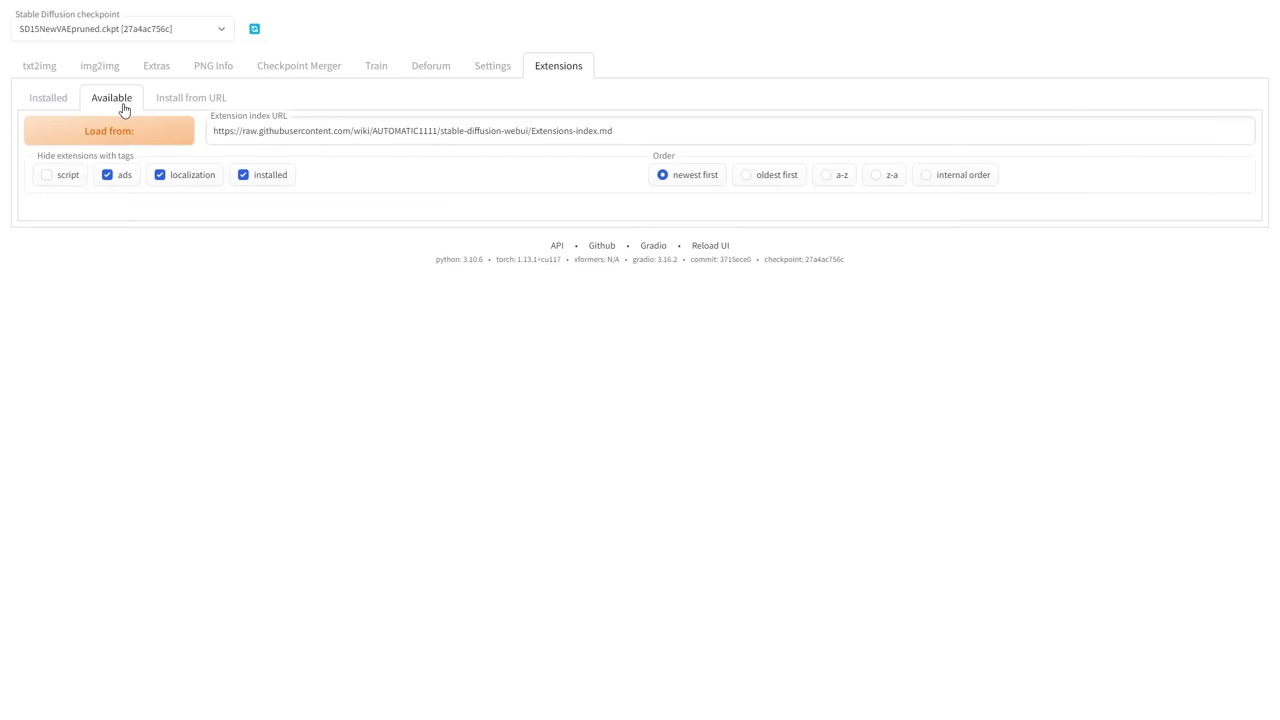
{"action": "left_click", "coordinate": [96, 137]}
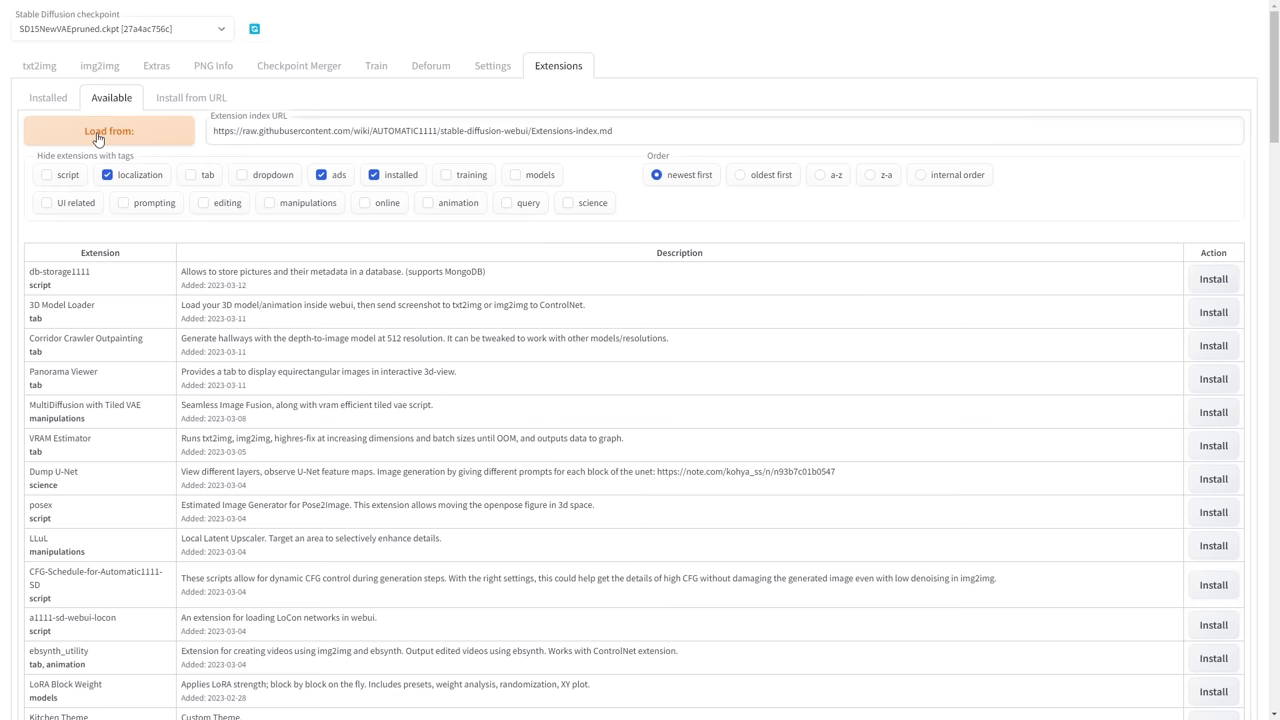
{"action": "scroll", "coordinate": [44, 283], "scroll_direction": "down", "scroll_amount": 20}
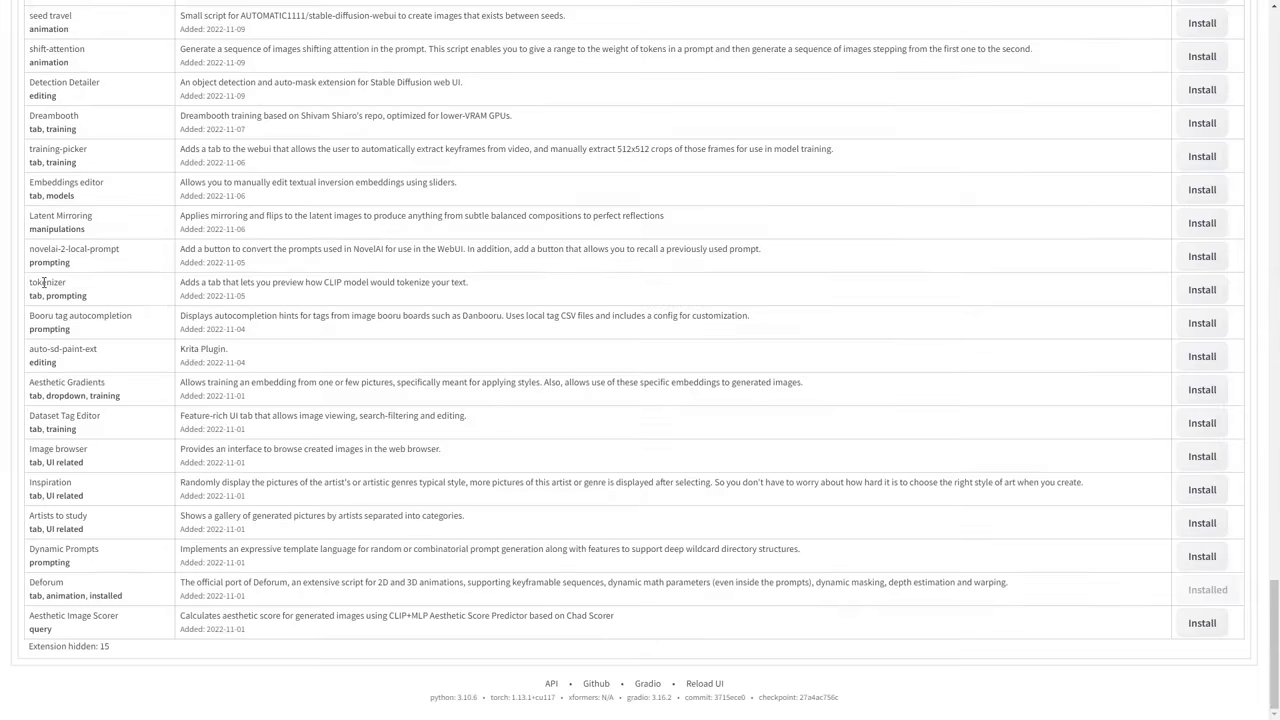
{"action": "left_click_drag", "start_coordinate": [28, 580], "coordinate": [142, 602]}
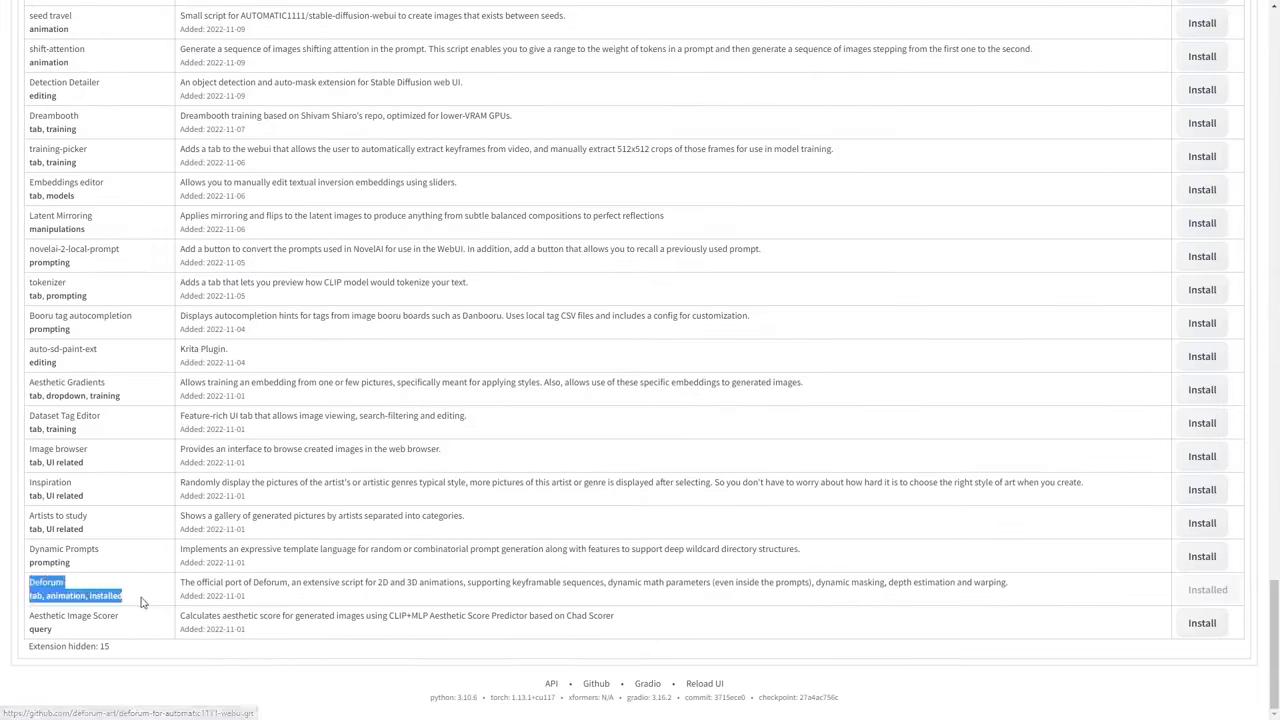
{"action": "left_click", "coordinate": [231, 609]}
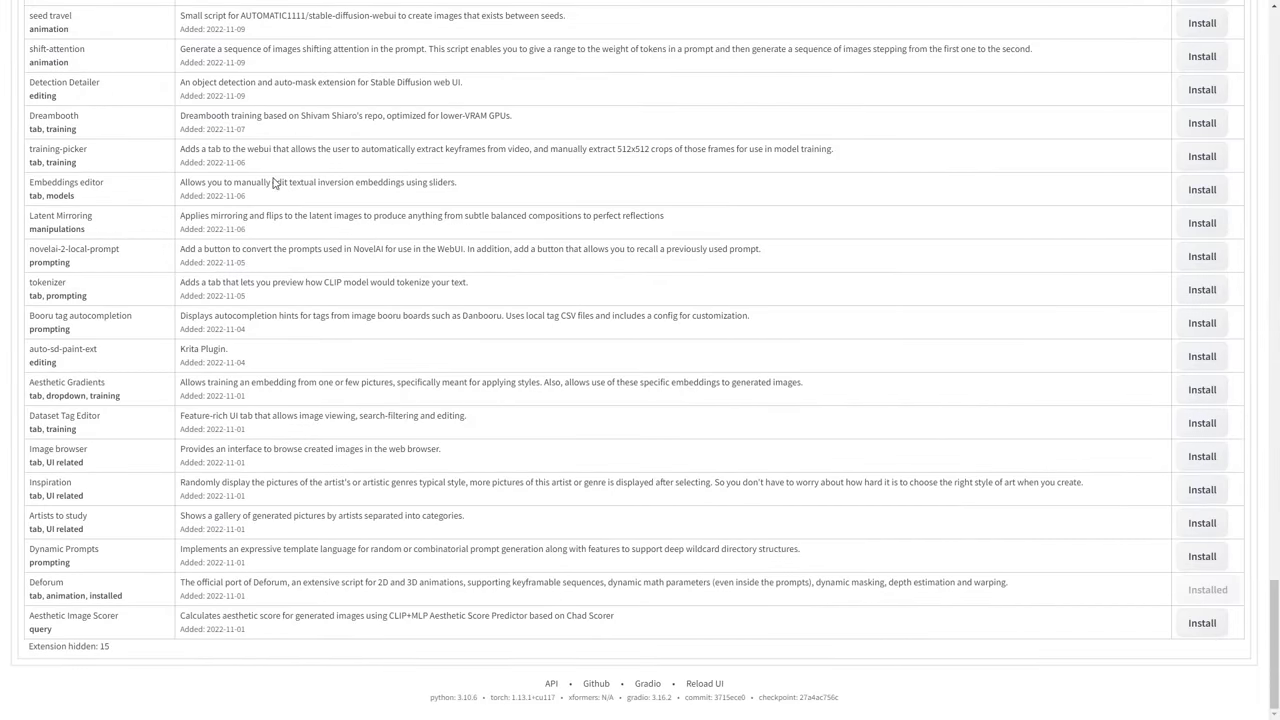
{"action": "scroll", "coordinate": [223, 286], "scroll_direction": "up", "scroll_amount": 20}
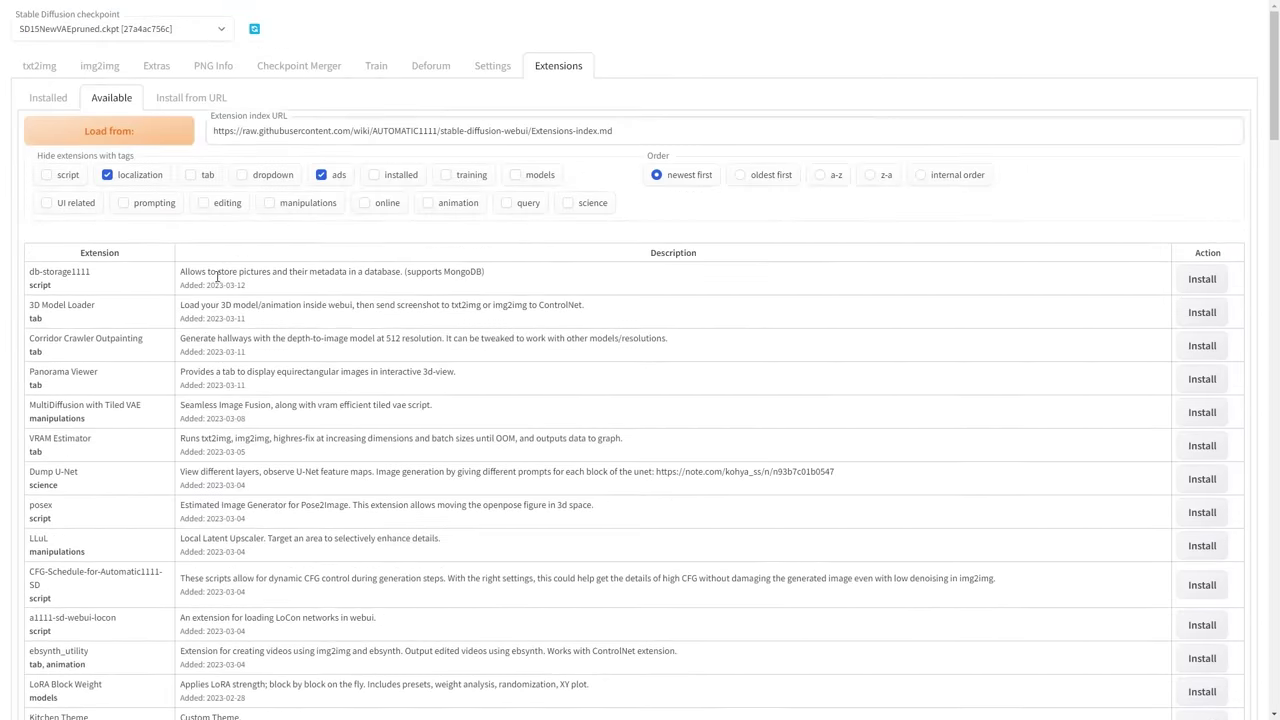
{"action": "left_click", "coordinate": [47, 99]}
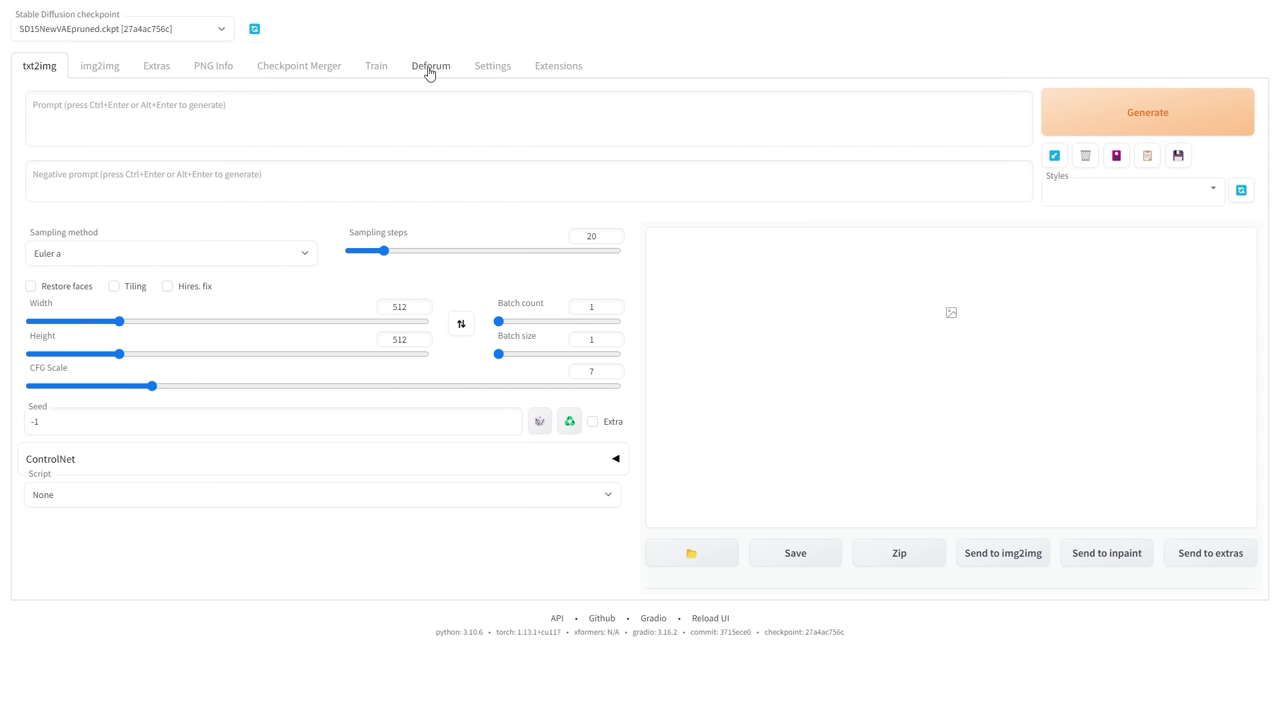
- Browse the ReV Animated example images and model name on its Civitai page
{"action": "left_click", "coordinate": [433, 70]}
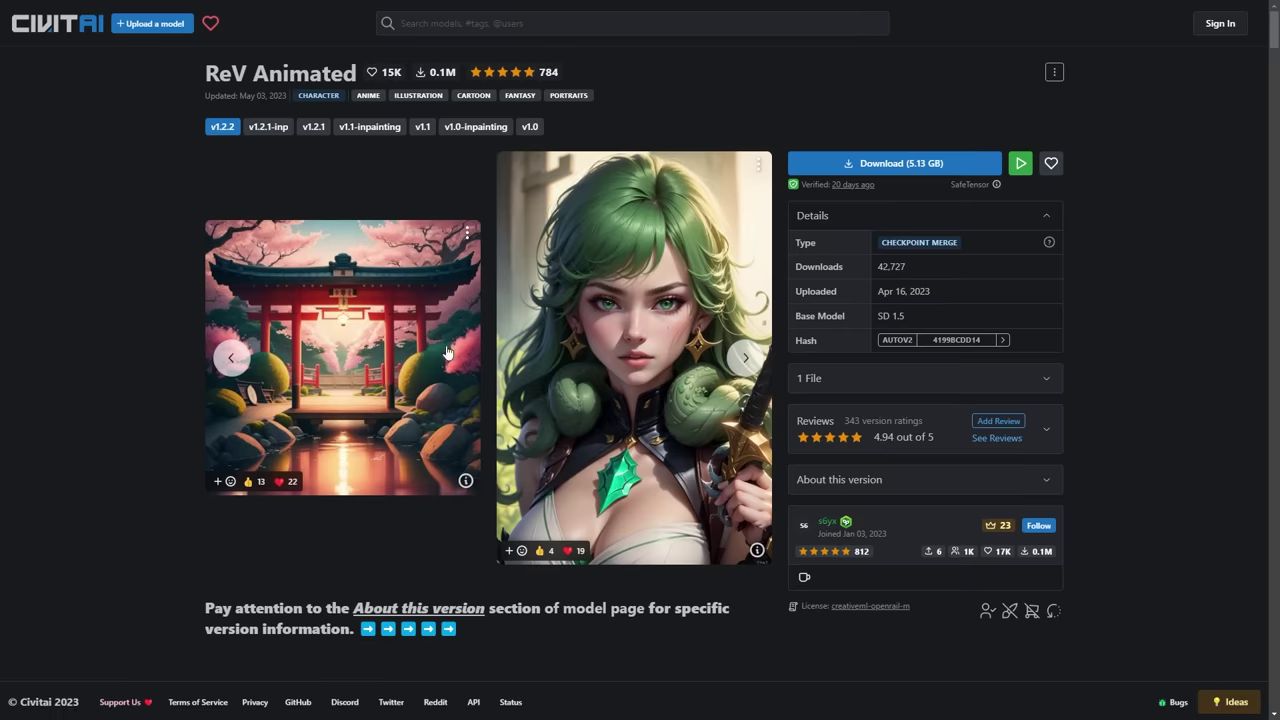
{"action": "left_click", "coordinate": [745, 358]}
{"action": "left_click", "coordinate": [745, 358]}
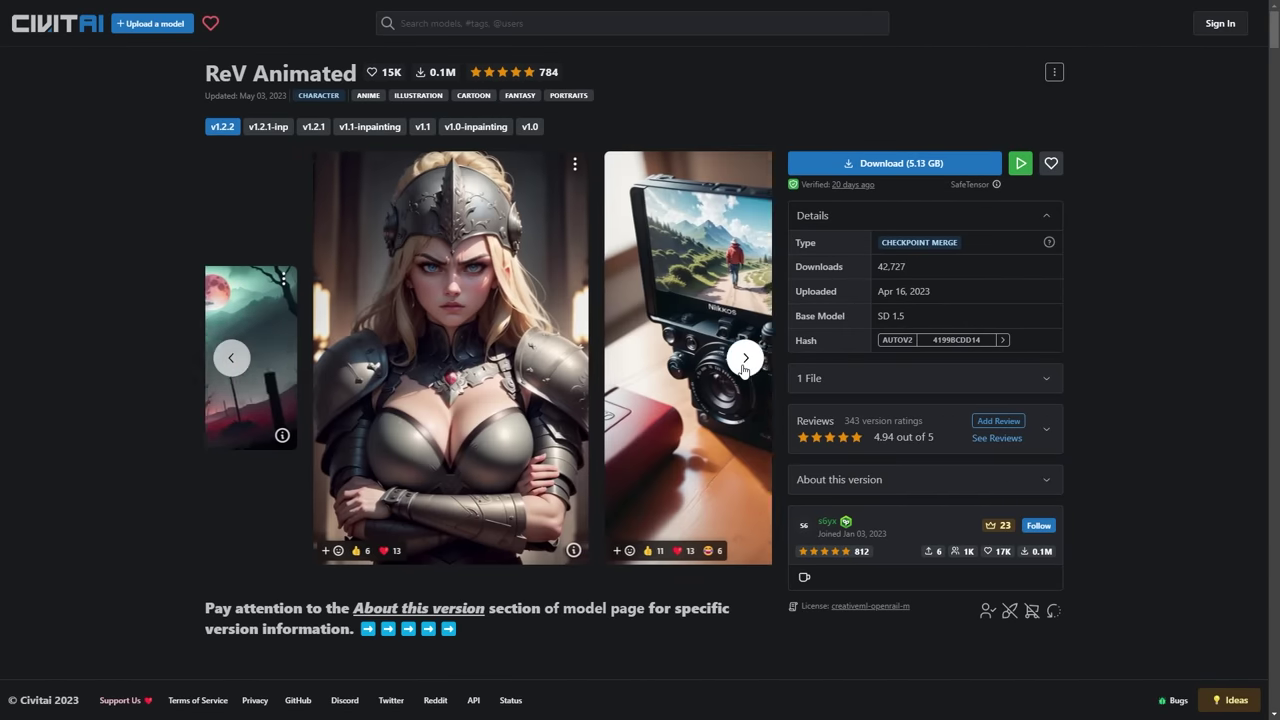
{"action": "left_click", "coordinate": [745, 358]}
{"action": "left_click", "coordinate": [745, 358]}
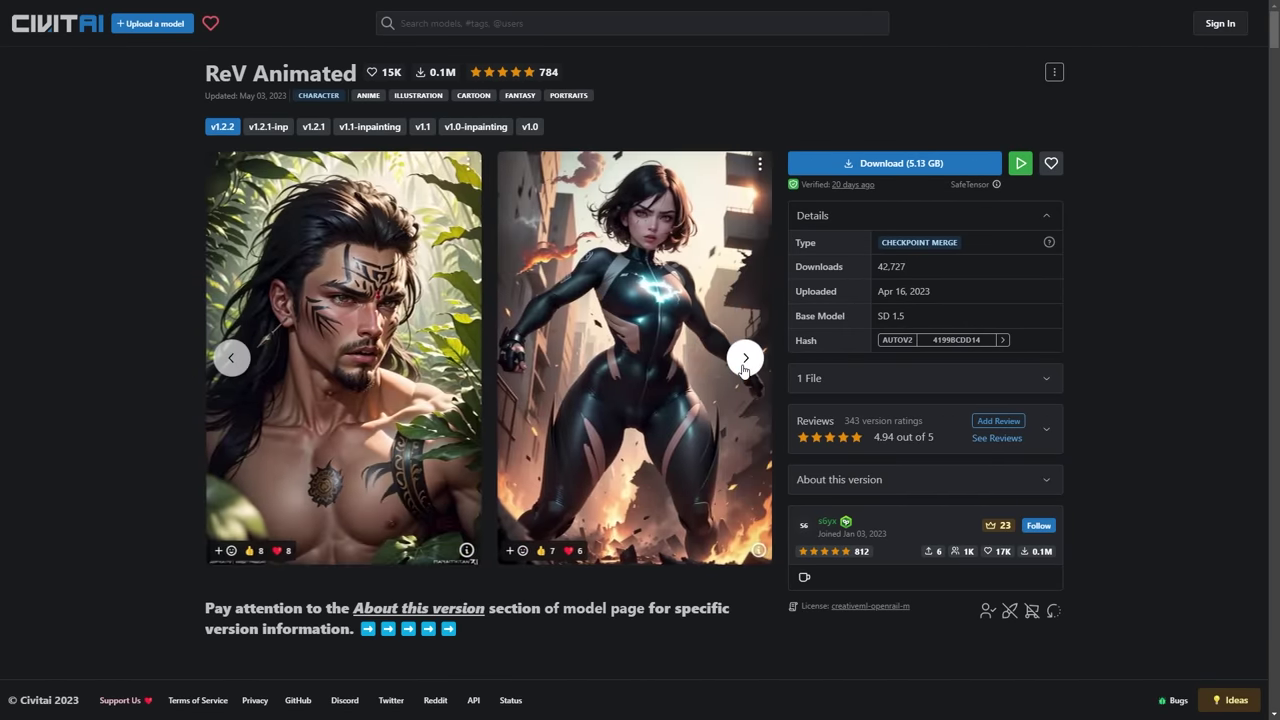
{"action": "left_click", "coordinate": [745, 358]}
{"action": "left_click_drag", "start_coordinate": [204, 75], "coordinate": [359, 78]}
{"action": "left_click", "coordinate": [343, 74]}
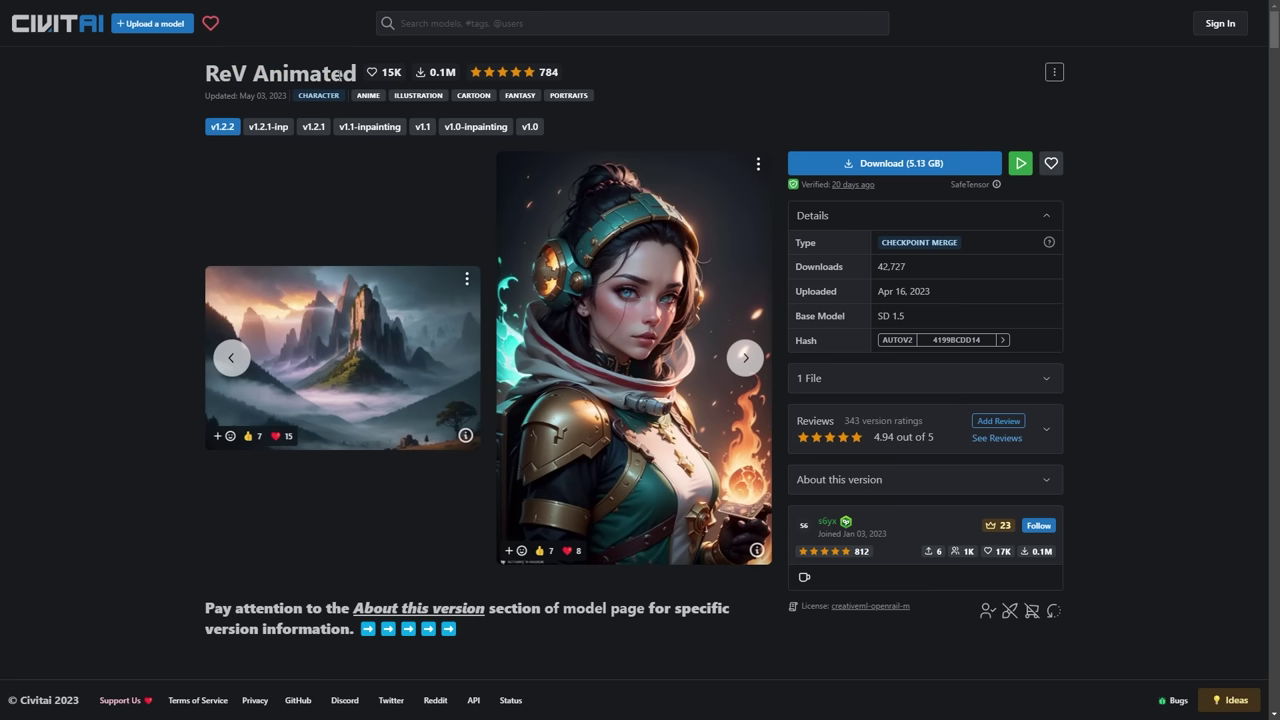
- Save the ReV Animated v1.2.2 download into stable-diffusion-webui\models\Stable-diffusion
{"action": "right_click", "coordinate": [892, 164]}
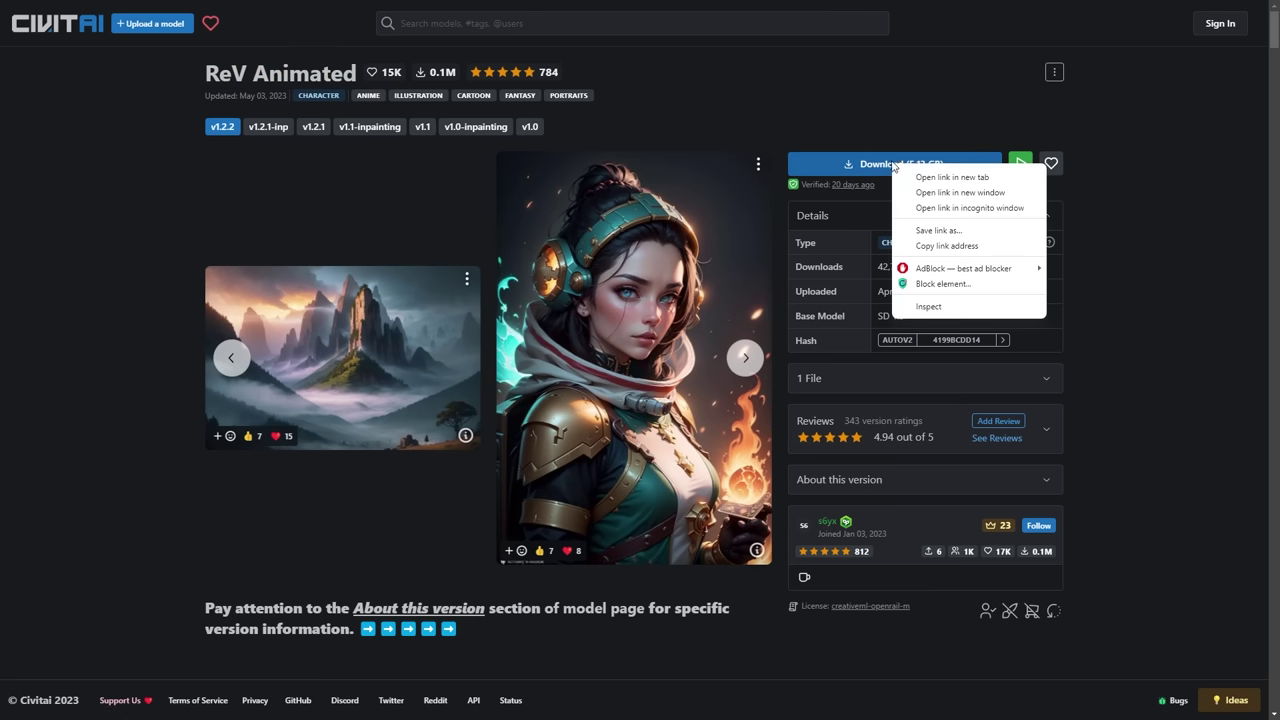
{"action": "left_click", "coordinate": [938, 231]}
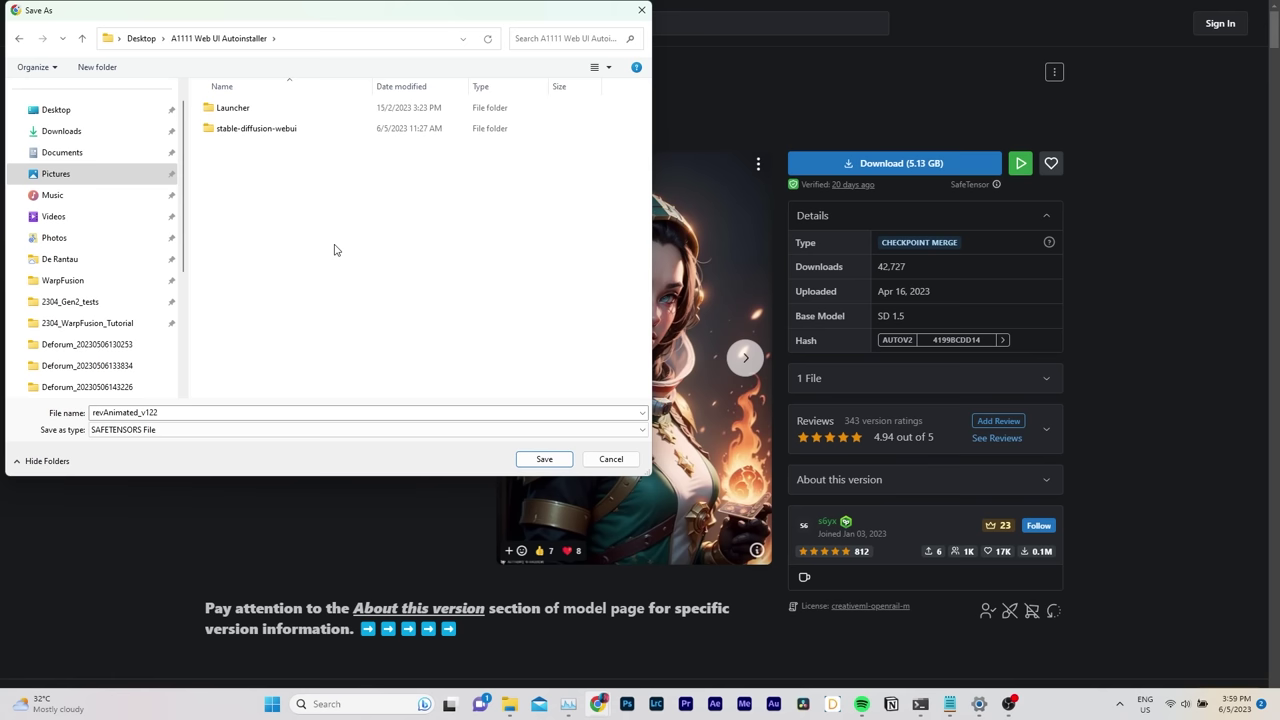
{"action": "double_click", "coordinate": [270, 130]}
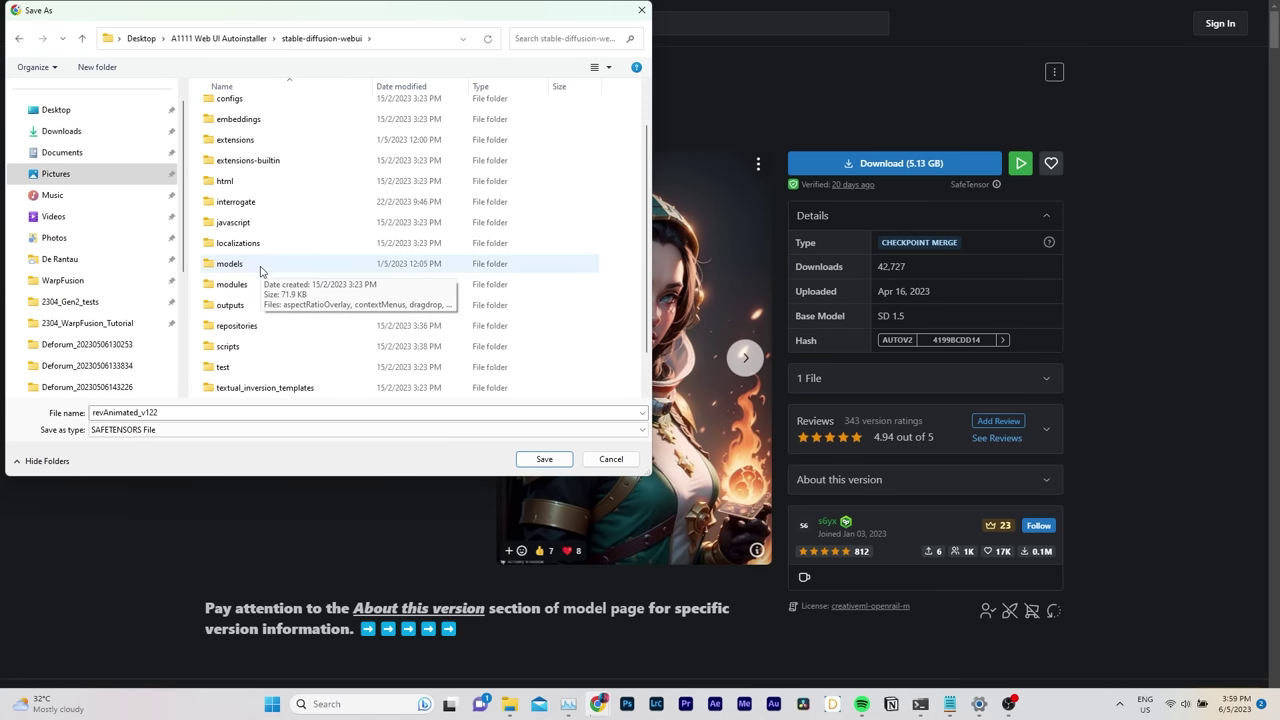
{"action": "double_click", "coordinate": [229, 264]}
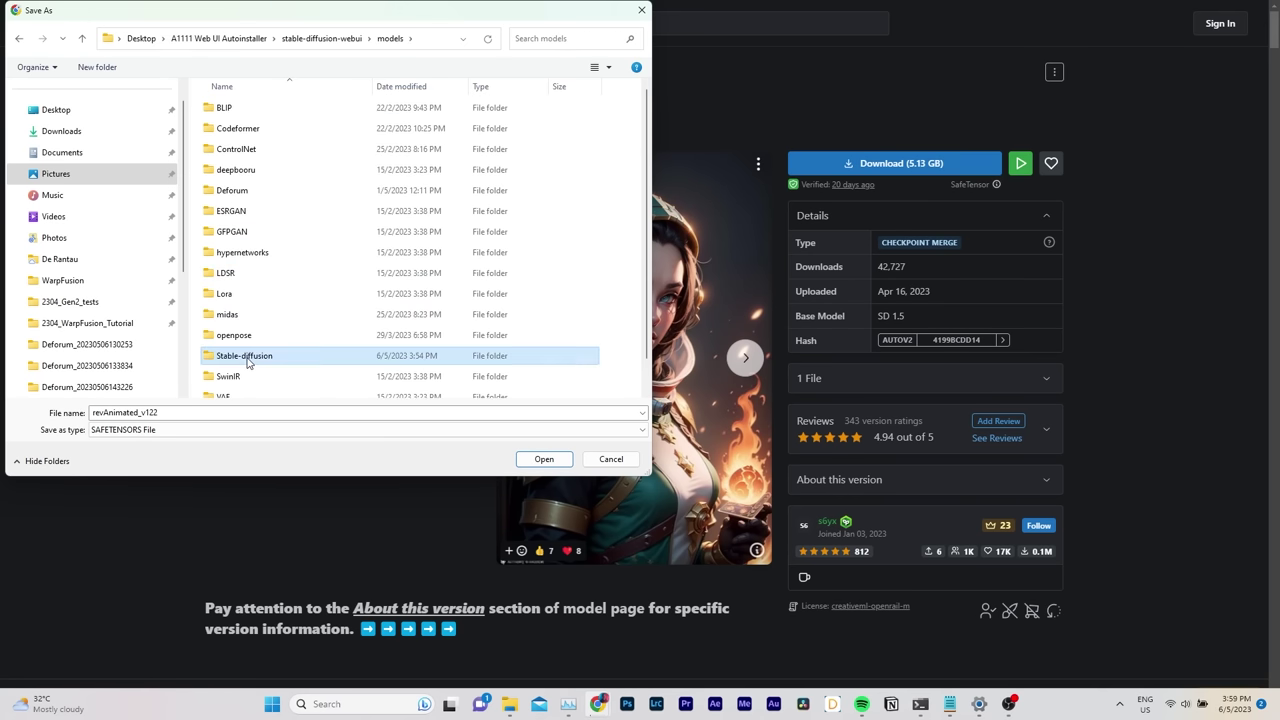
{"action": "double_click", "coordinate": [246, 358]}
{"action": "left_click", "coordinate": [533, 459]}
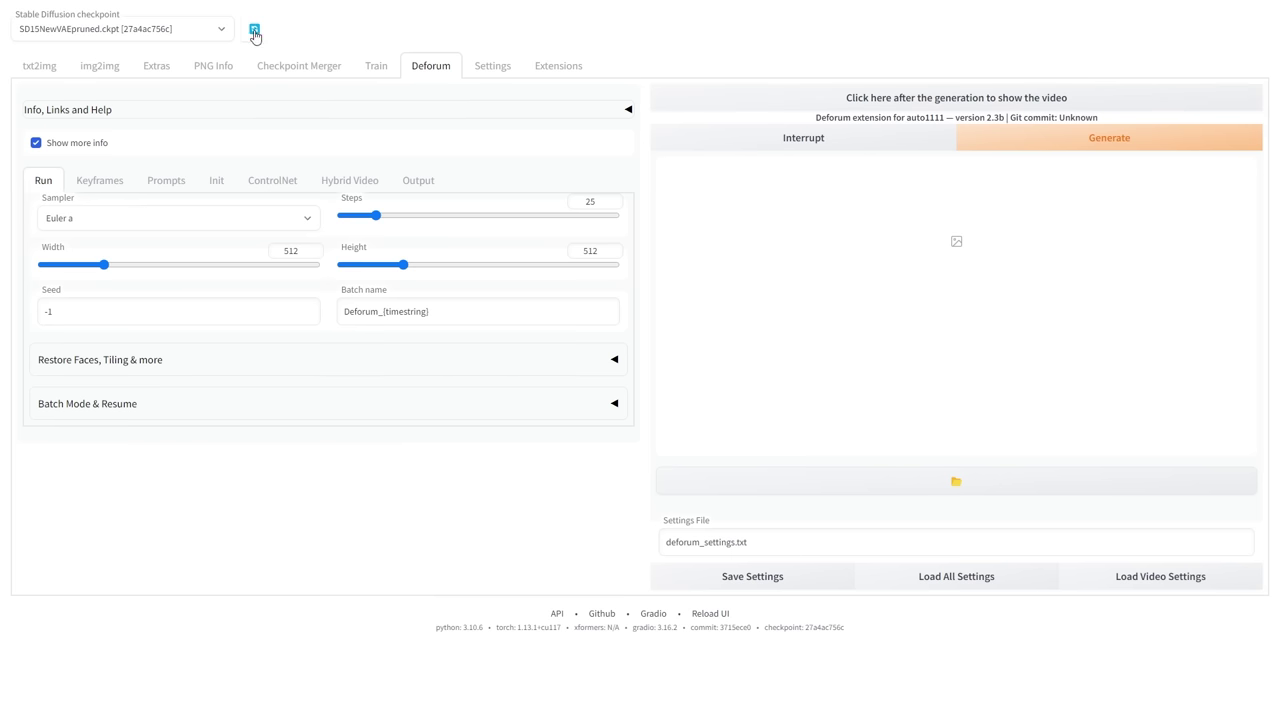
- Load revAnimated_v122.safetensors as the Stable Diffusion checkpoint from the checkpoint list
{"action": "left_click", "coordinate": [209, 37]}
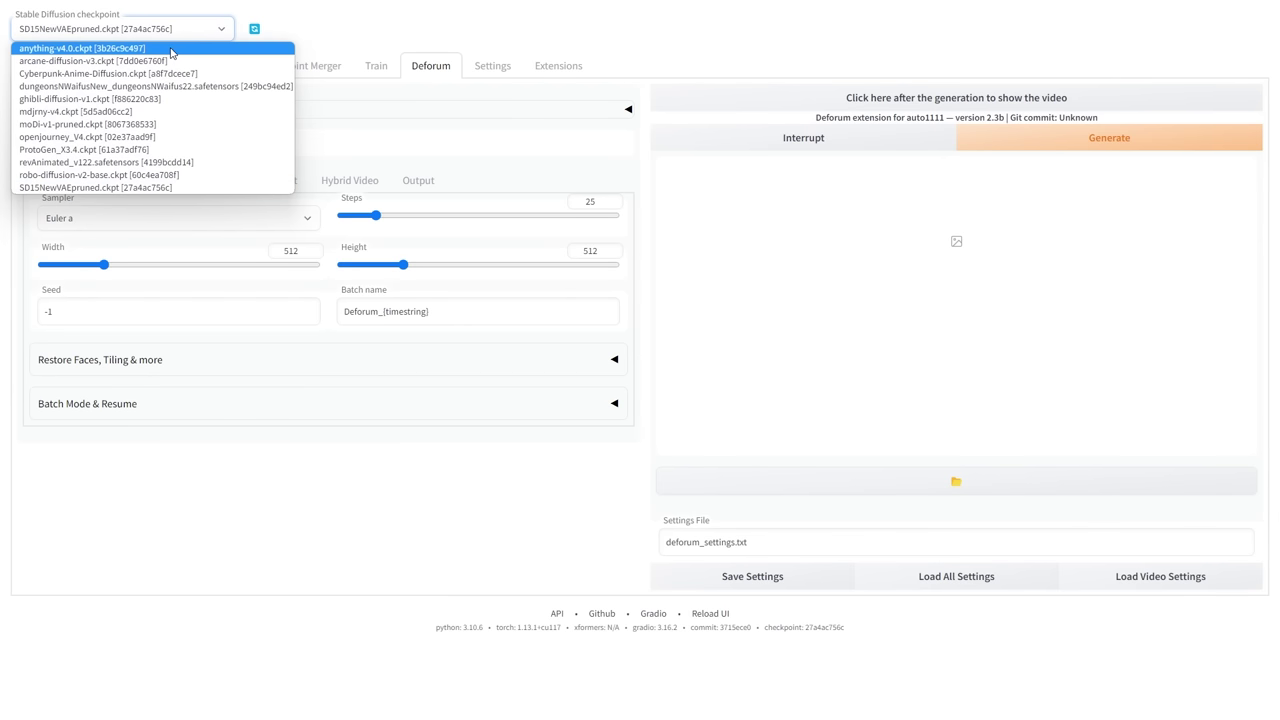
{"action": "left_click", "coordinate": [42, 163]}
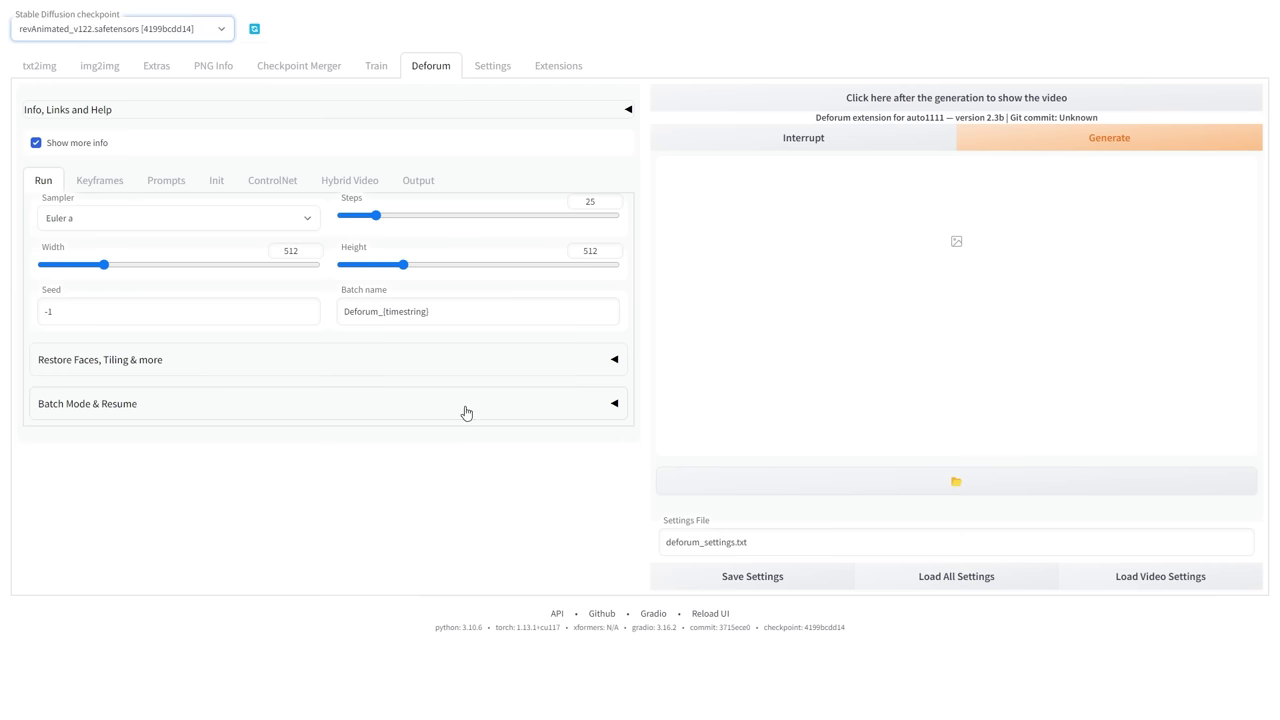
{"action": "left_click", "coordinate": [88, 109]}
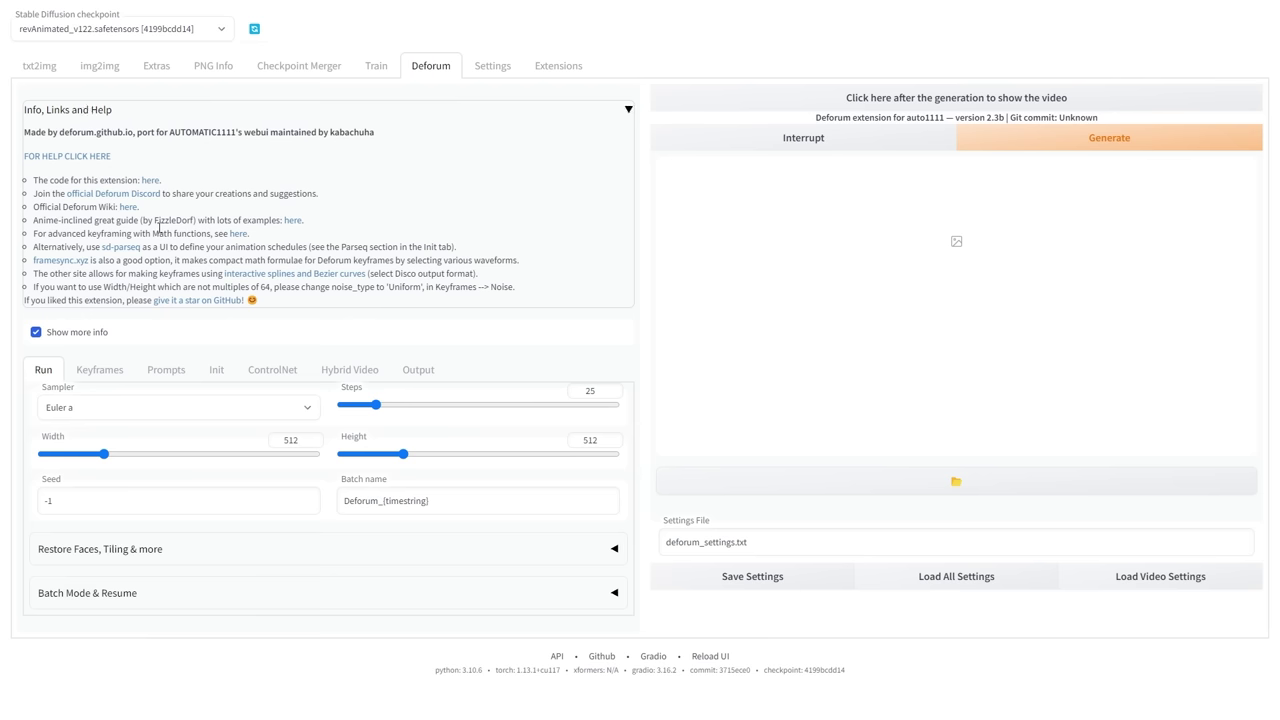
{"action": "left_click", "coordinate": [628, 111]}
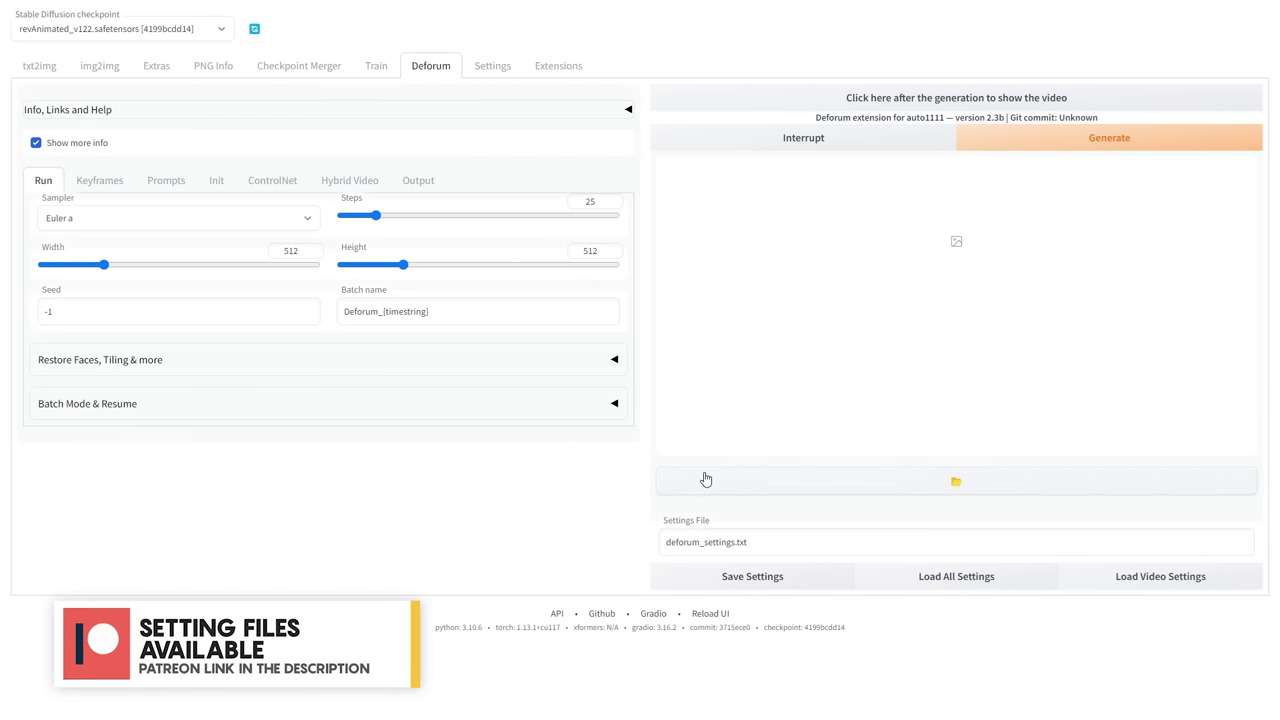
- Switch the Deforum sampler to DPM++ SDE Karras
{"action": "left_click", "coordinate": [706, 542]}
{"action": "left_click", "coordinate": [195, 226]}
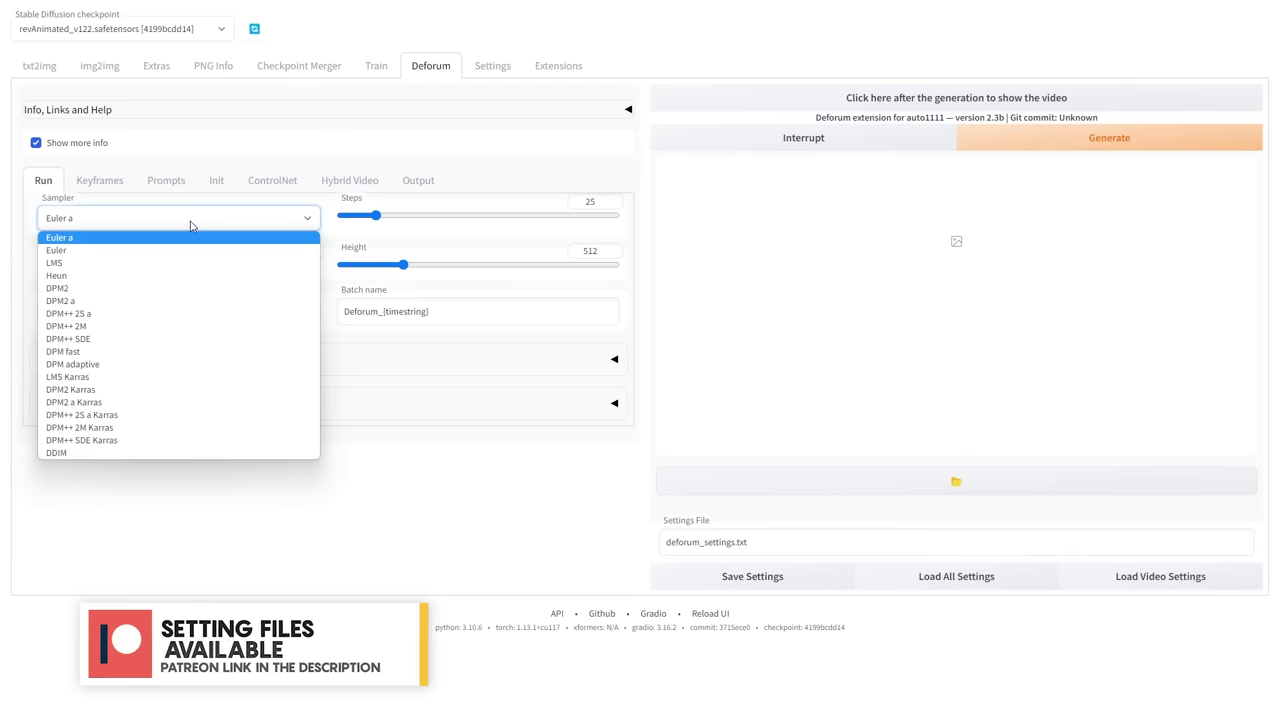
{"action": "left_click", "coordinate": [80, 444]}
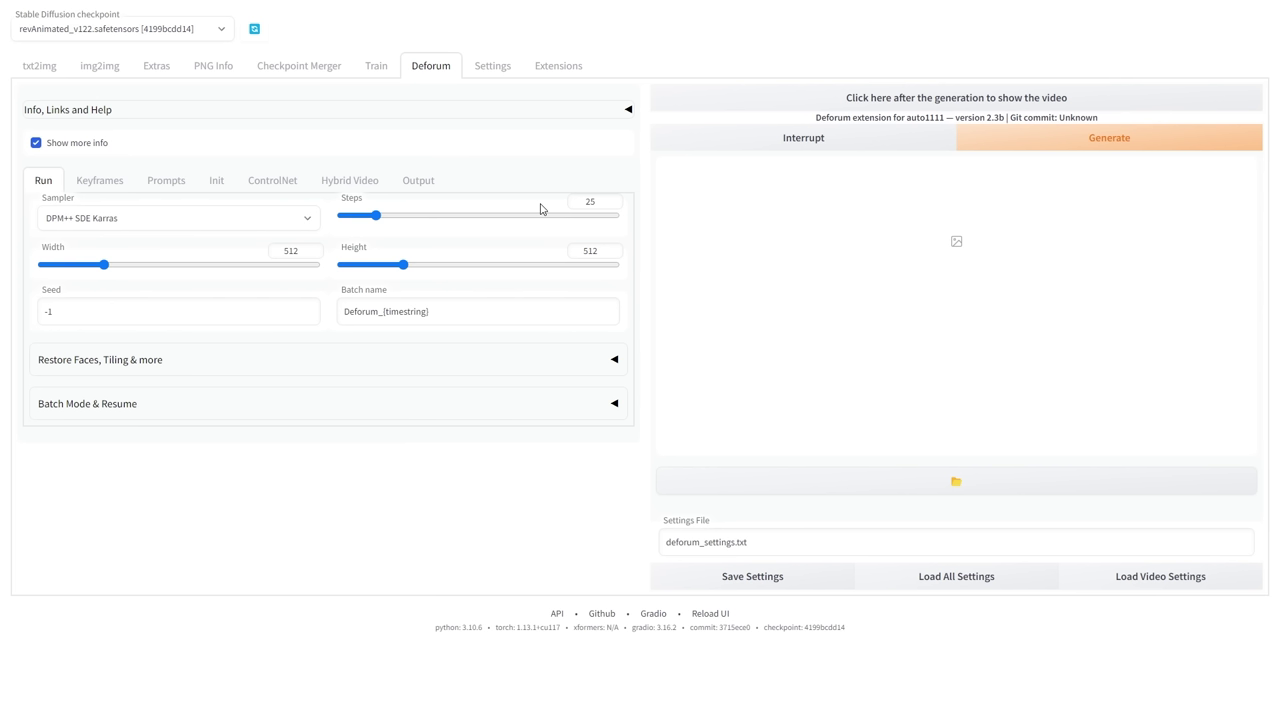
- Set the Deforum output size to width 720 and height 1280
{"action": "left_click_drag", "start_coordinate": [298, 251], "coordinate": [278, 251]}
{"action": "type", "text": "720"}
{"action": "left_click_drag", "start_coordinate": [600, 250], "coordinate": [578, 249]}
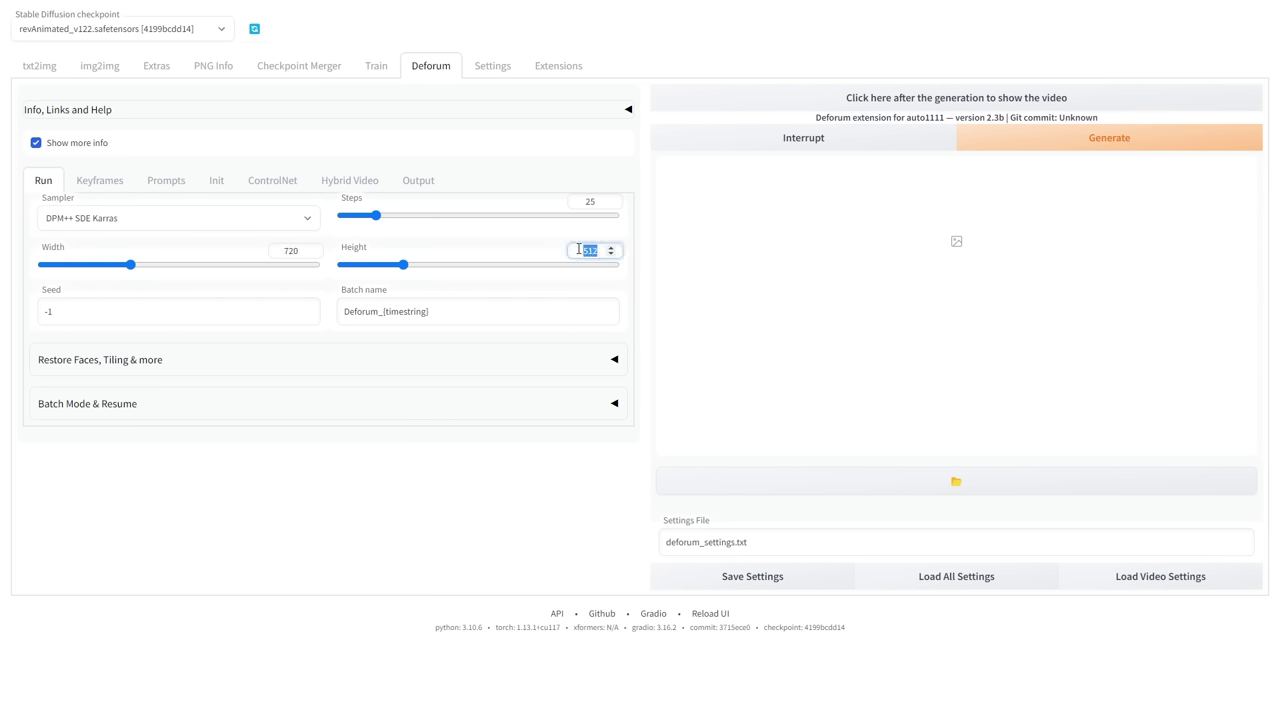
{"action": "type", "text": "1280"}
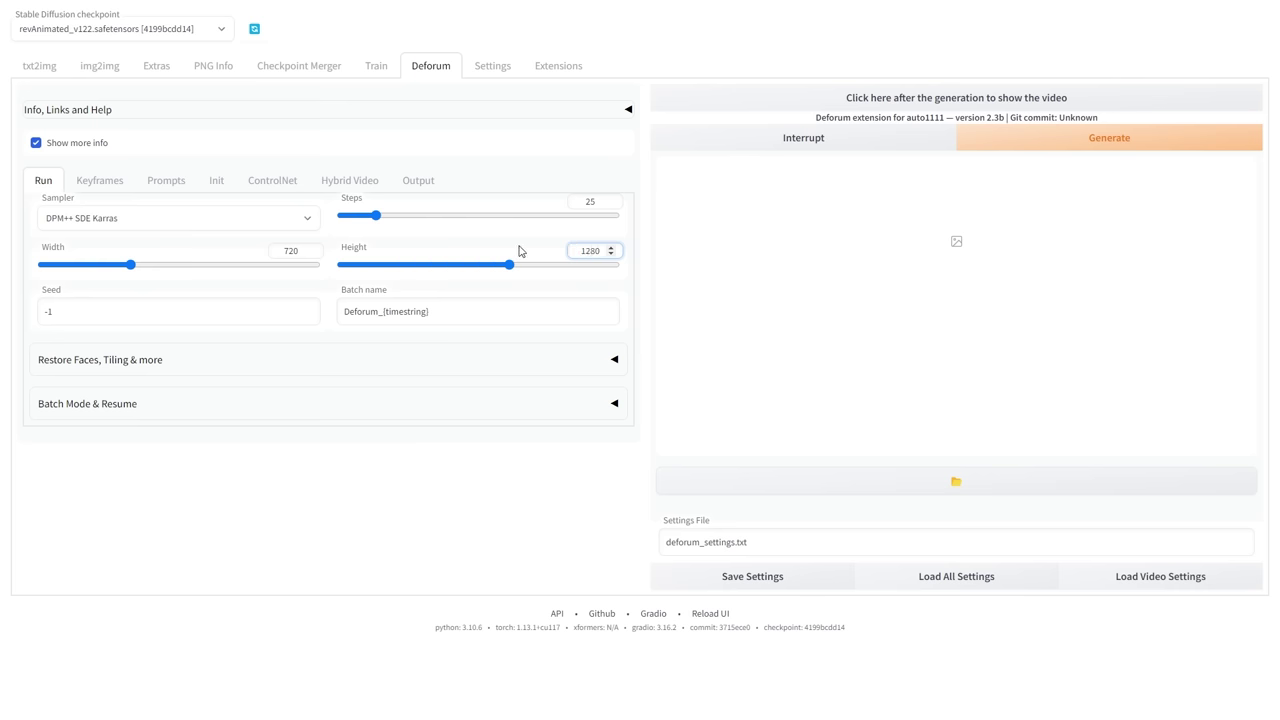
{"action": "left_click", "coordinate": [519, 251]}
- Switch the Deforum animation to 3D mode with wrap border
{"action": "left_click", "coordinate": [107, 189]}
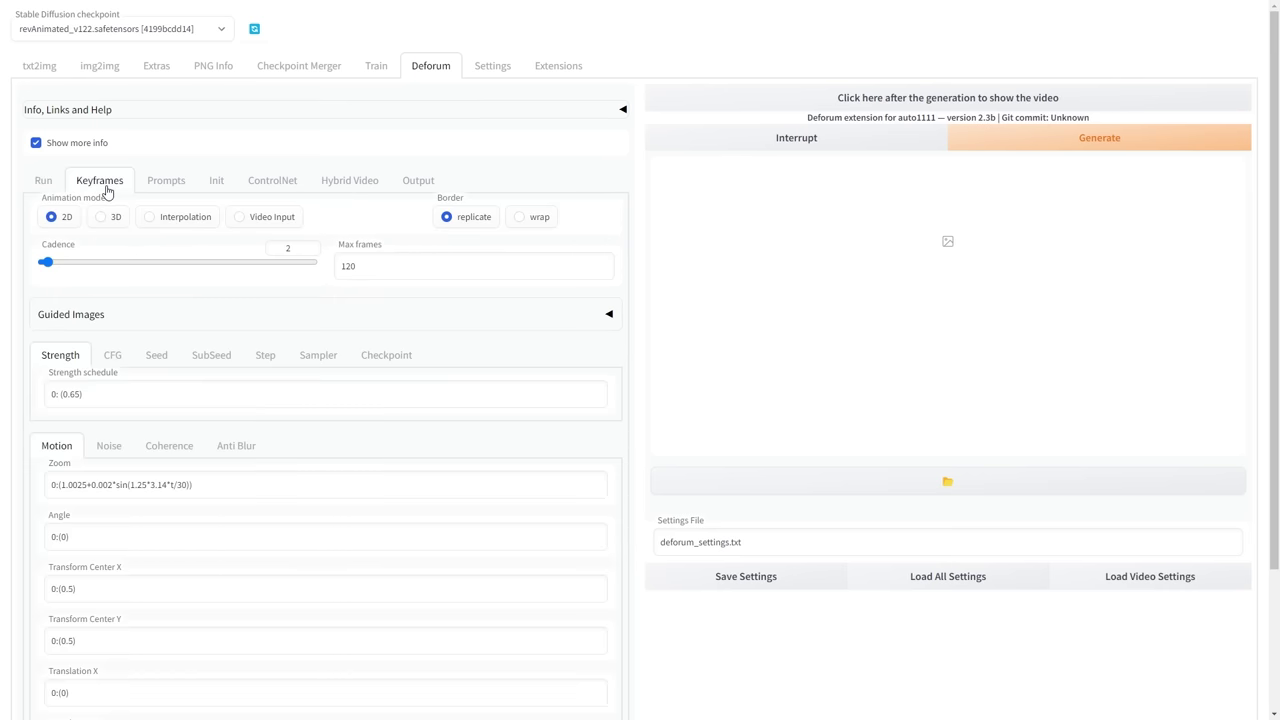
{"action": "left_click", "coordinate": [113, 221]}
{"action": "left_click", "coordinate": [534, 225]}
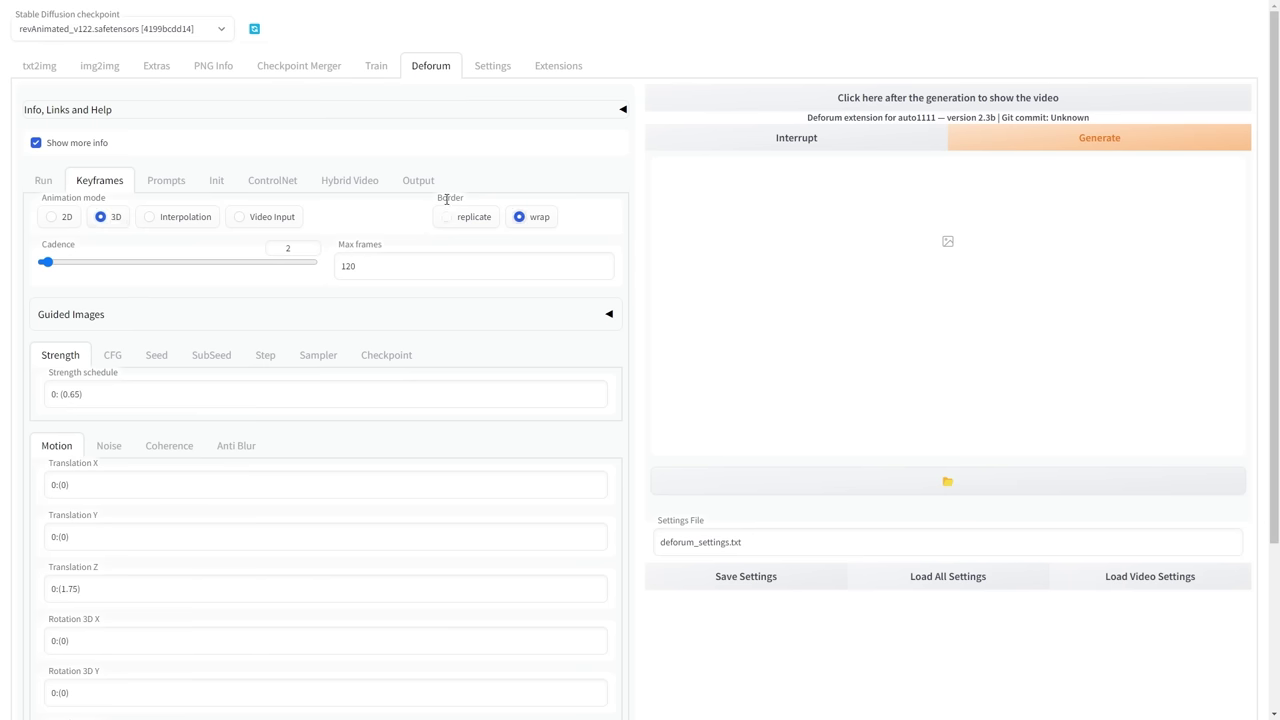
- Set Max frames to 600 and edit the Strength schedule to 0: (0.65), 25: (0.55)
{"action": "mouse_move", "coordinate": [447, 199]}
{"action": "left_click", "coordinate": [388, 266]}
{"action": "left_click_drag", "start_coordinate": [388, 266], "coordinate": [338, 266]}
{"action": "type", "text": "600"}
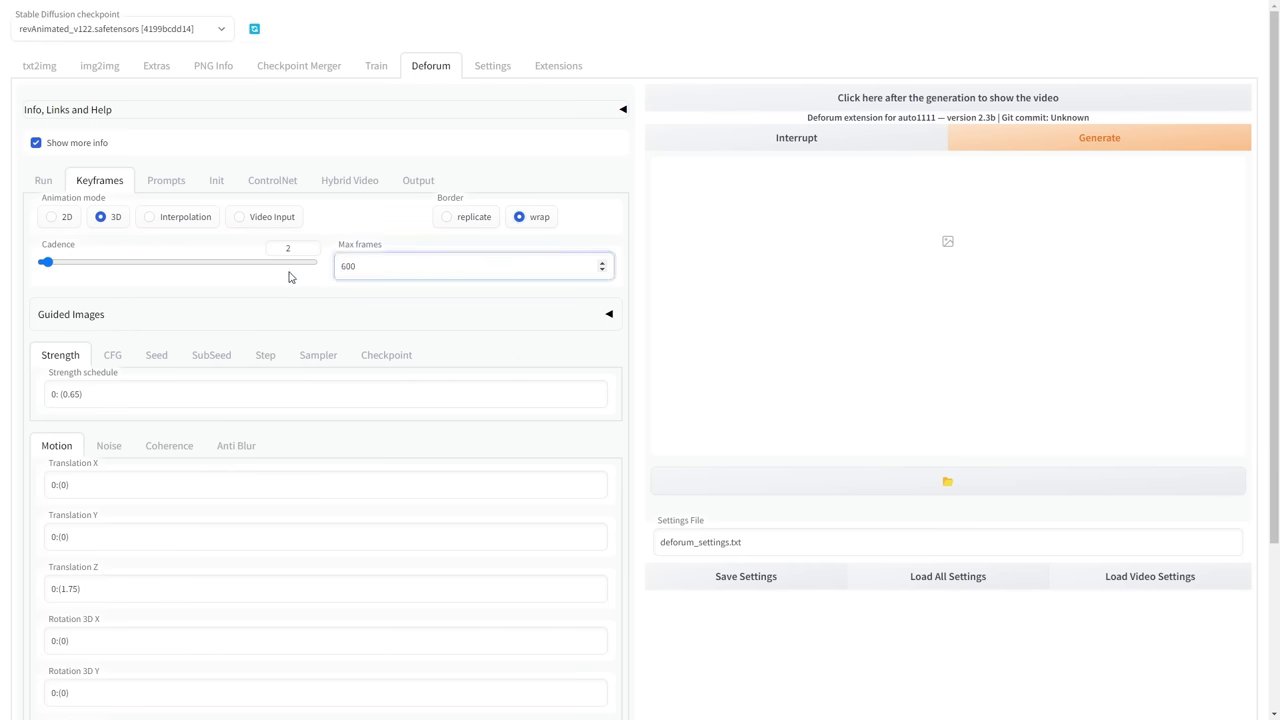
{"action": "left_click", "coordinate": [288, 284]}
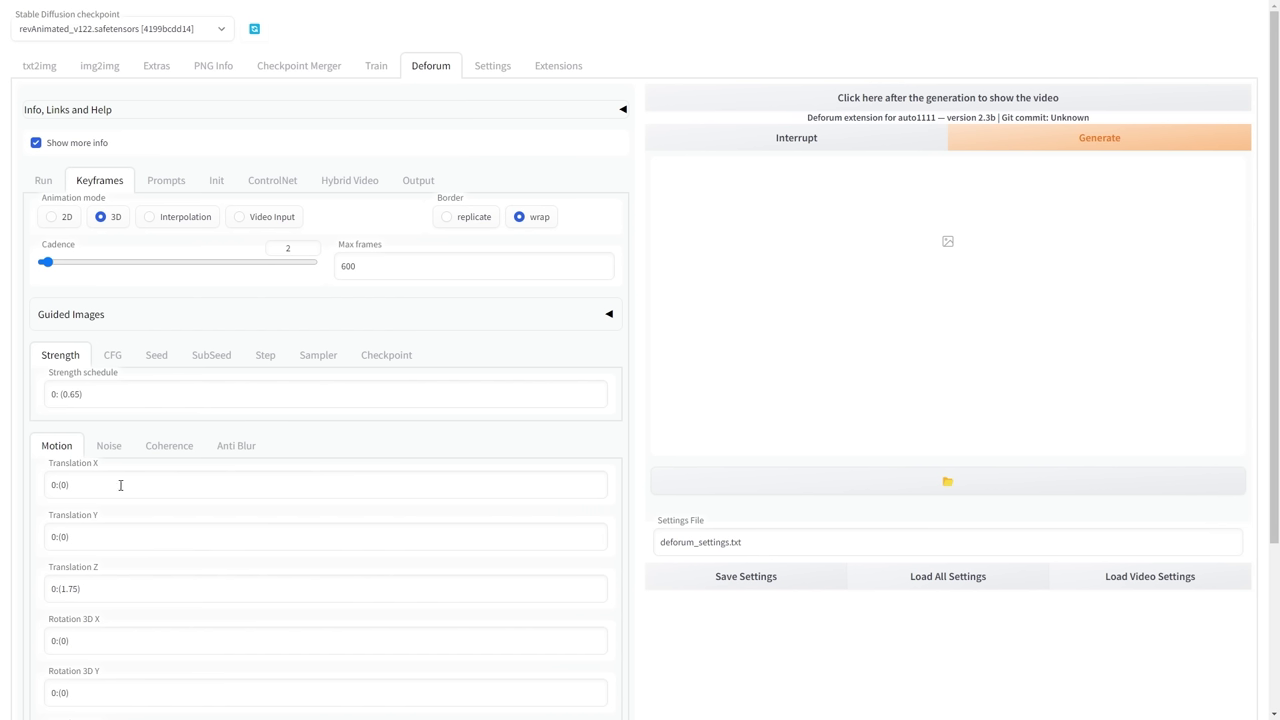
{"action": "left_click", "coordinate": [129, 398]}
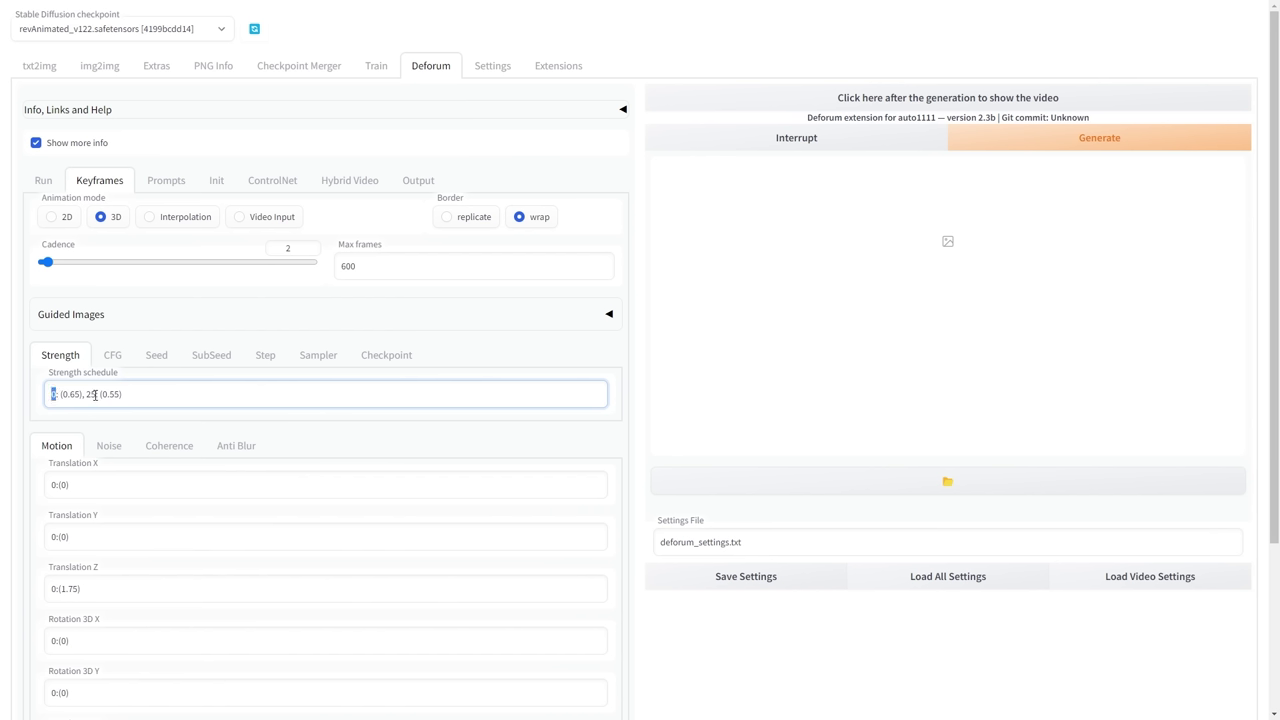
{"action": "double_click", "coordinate": [92, 394]}
- Paste new keyframe schedules into Translation X and Translation Z
{"action": "scroll", "coordinate": [142, 398], "scroll_direction": "down", "scroll_amount": 2}
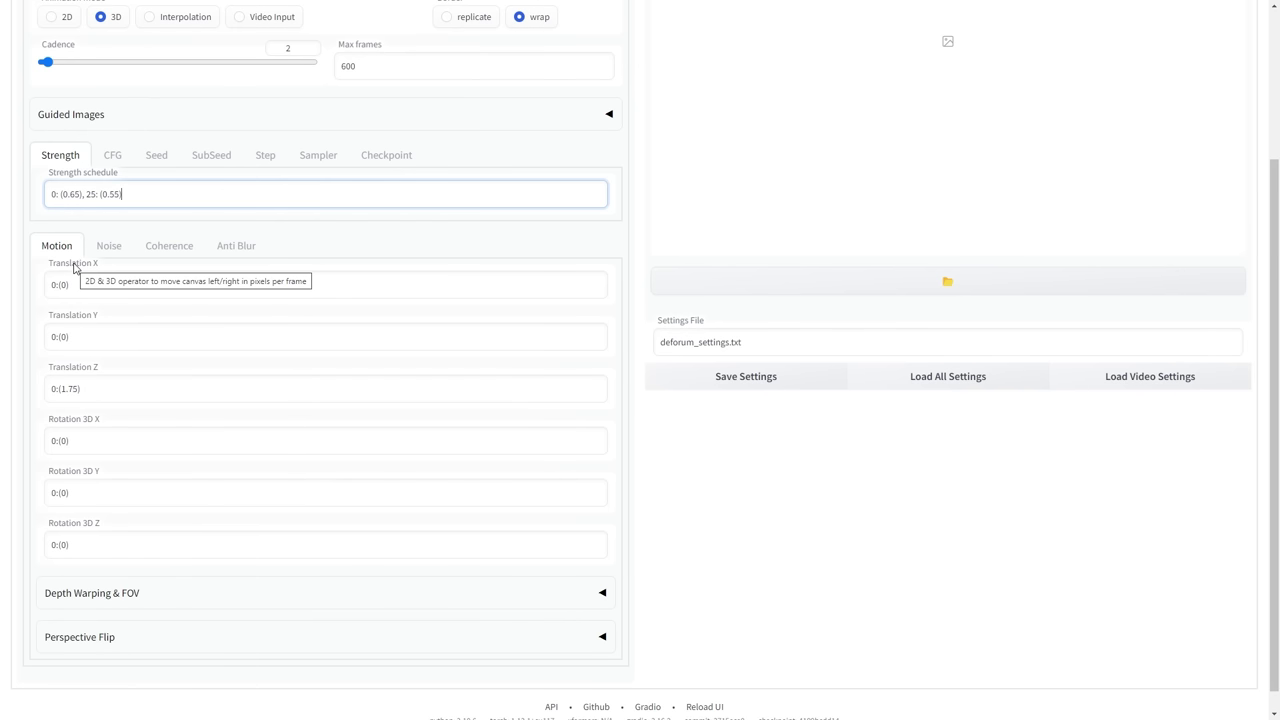
{"action": "left_click", "coordinate": [86, 366]}
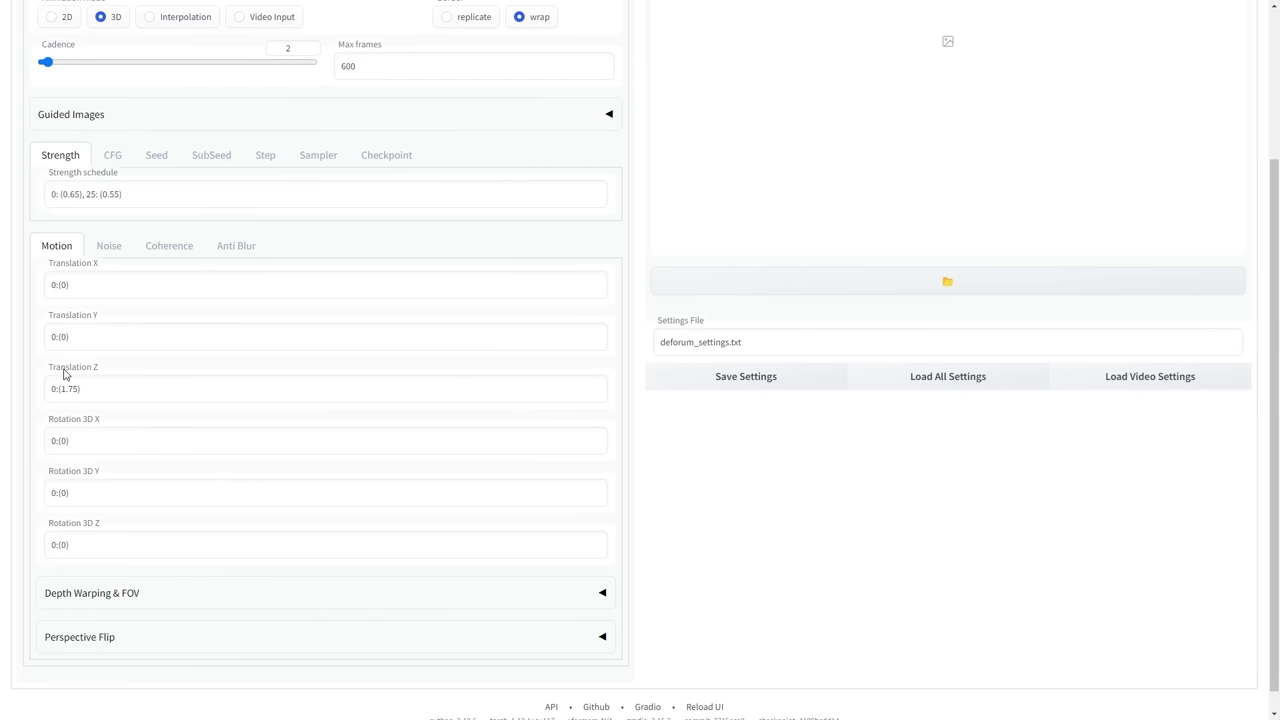
{"action": "left_click", "coordinate": [149, 280]}
{"action": "key", "text": "ctrl+a"}
{"action": "type", "text": "0:(0), 30:(15), 210:(15), 300:(0)"}
{"action": "left_click", "coordinate": [135, 396]}
{"action": "key", "text": "ctrl+a"}
{"action": "type", "text": "0:(0.2), 60:(10), 300:(15)"}
- Paste new keyframe schedules into Rotation 3D X, Y and Z
{"action": "left_click", "coordinate": [44, 440]}
{"action": "key", "text": "ctrl+a"}
{"action": "type", "text": "0:(0), 60:(0), 90:(0.5), 180:(0.5), 300:(0.5)"}
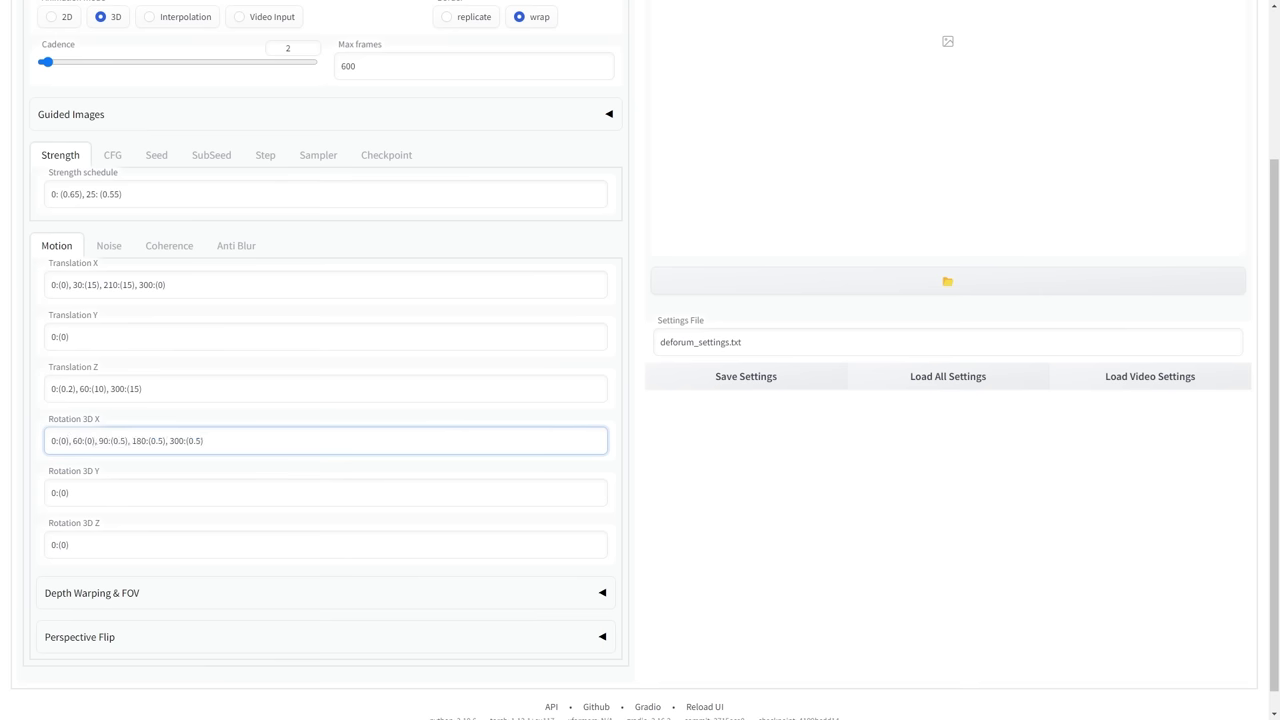
{"action": "left_click", "coordinate": [83, 491]}
{"action": "key", "text": "ctrl+a"}
{"action": "type", "text": "0:(0), 30:(-3.5), 90:(-2.5), 180:(-2.8), 300:(-2), 420:(0)"}
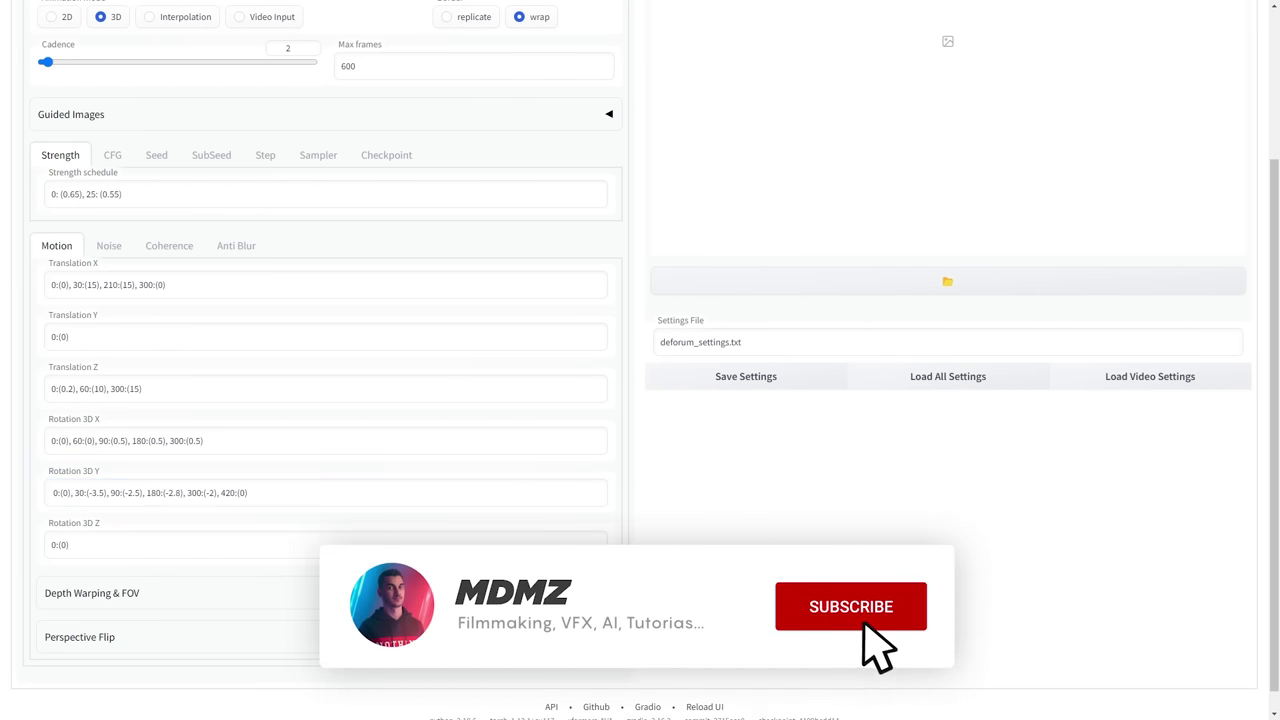
{"action": "key", "text": "alt+Tab"}
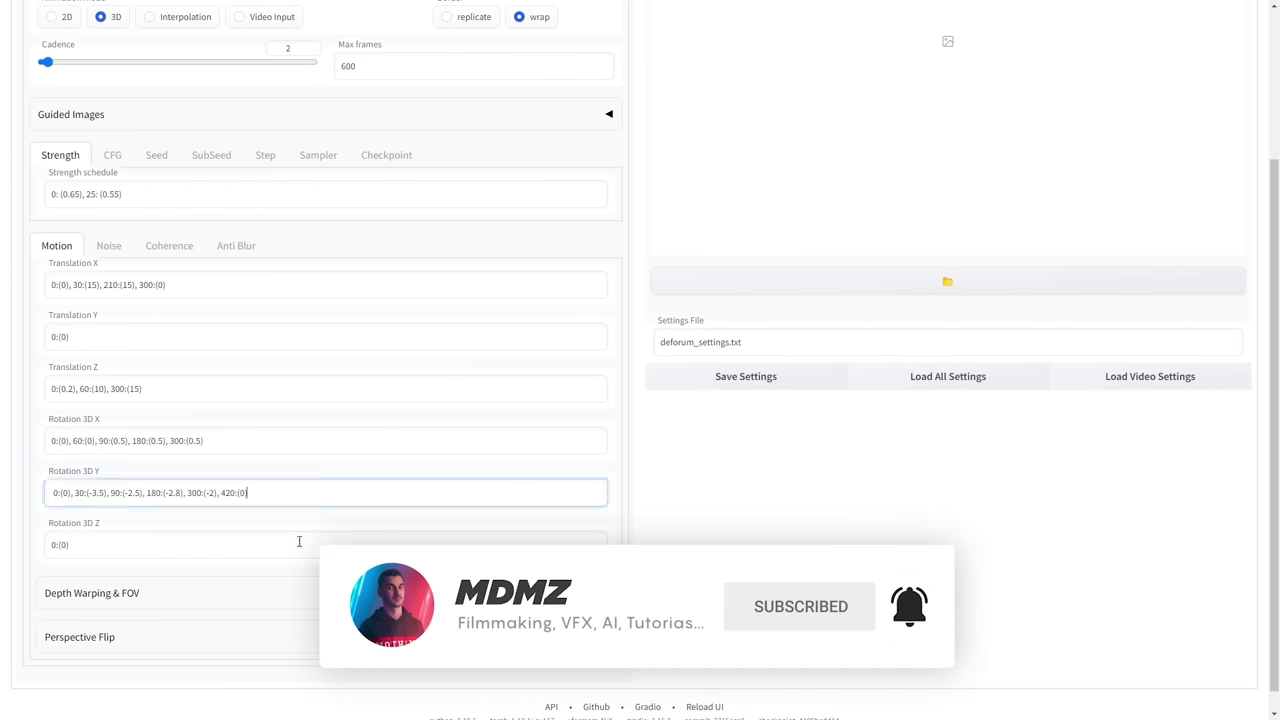
{"action": "left_click", "coordinate": [45, 545]}
{"action": "key", "text": "ctrl+a"}
{"action": "type", "text": "0:(0), 60:(0.2), 90:(0), 180:(-0.5), 300:(0), 420:(0.5), 500:(0.8)"}
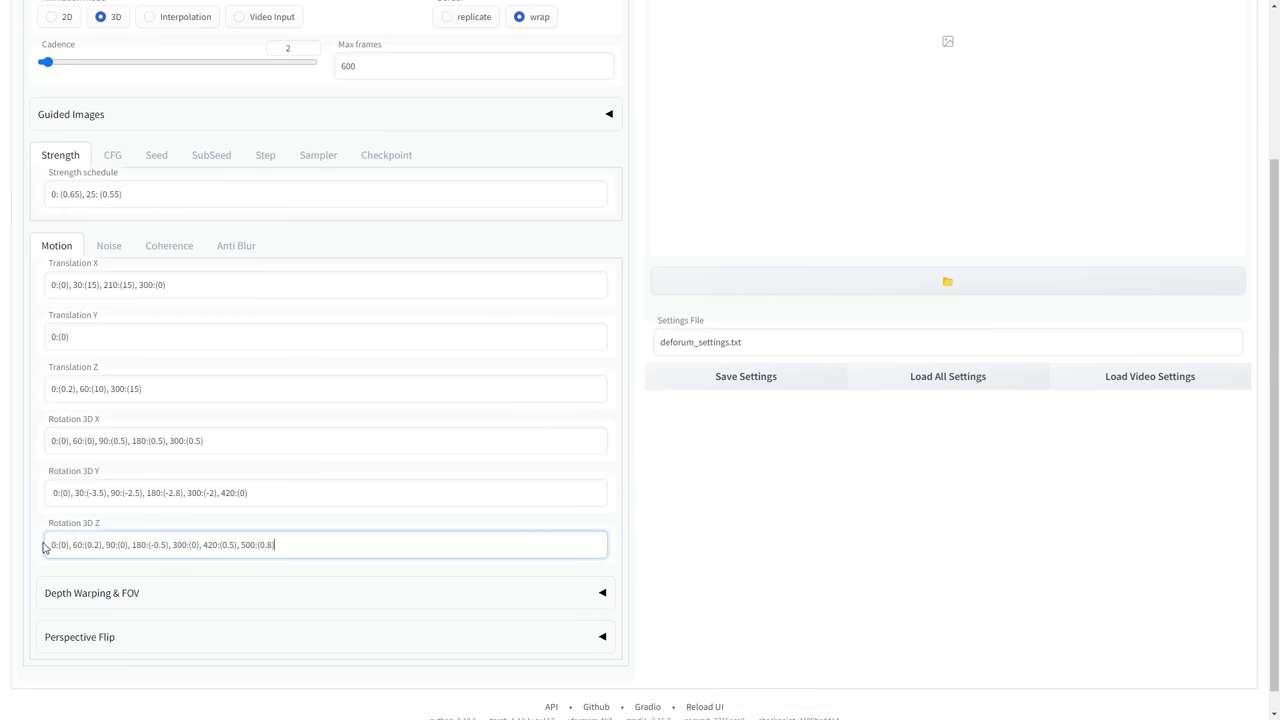
- Set the FOV schedule to 0: (120) under Depth Warping & FOV
{"action": "scroll", "coordinate": [45, 545], "scroll_direction": "down", "scroll_amount": 1}
{"action": "left_click", "coordinate": [604, 571]}
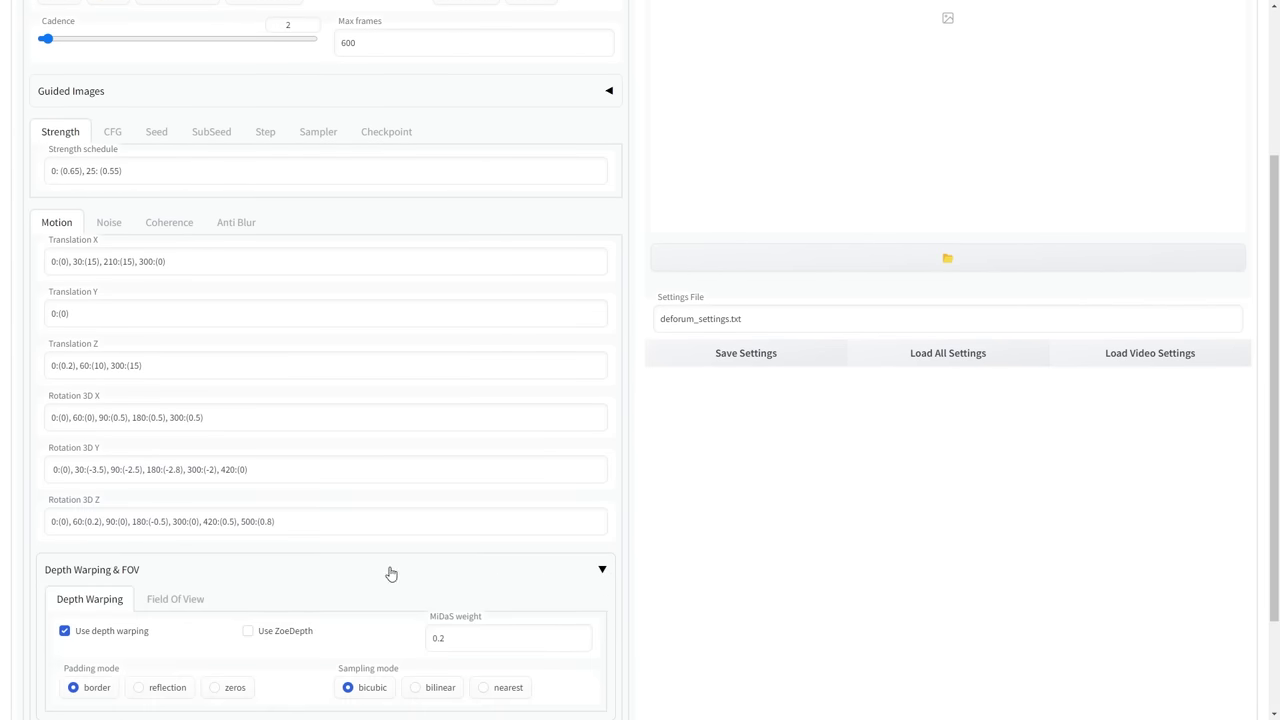
{"action": "scroll", "coordinate": [195, 600], "scroll_direction": "down", "scroll_amount": 2}
{"action": "left_click", "coordinate": [155, 470]}
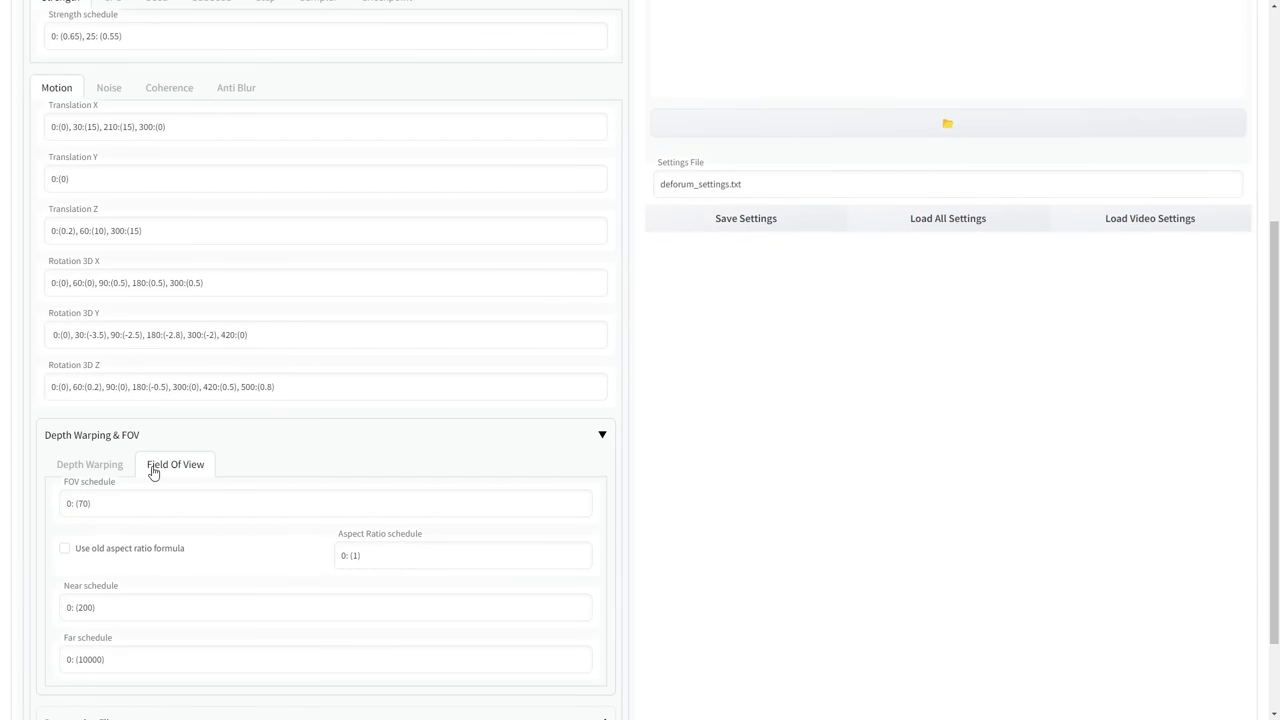
{"action": "left_click", "coordinate": [84, 504]}
- Replace the Noise schedule with a pasted cosine expression
{"action": "scroll", "coordinate": [150, 504], "scroll_direction": "down", "scroll_amount": 1}
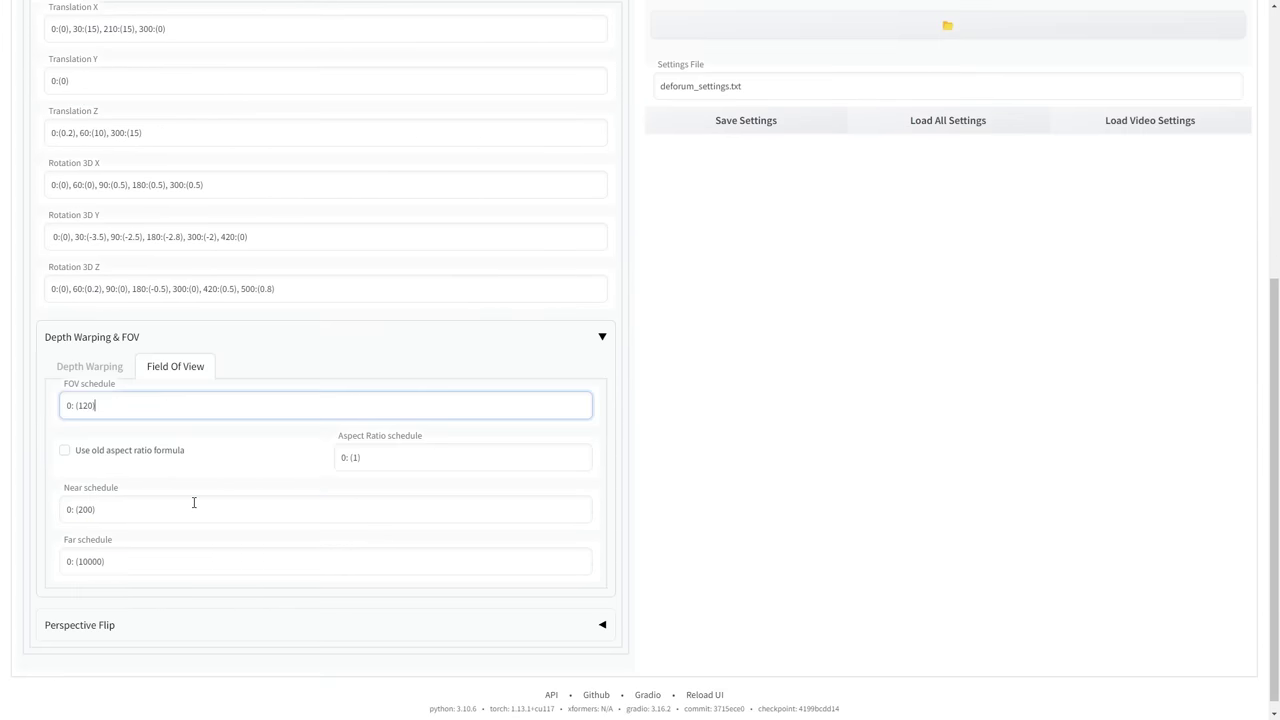
{"action": "scroll", "coordinate": [191, 503], "scroll_direction": "up", "scroll_amount": 4}
{"action": "left_click", "coordinate": [110, 381]}
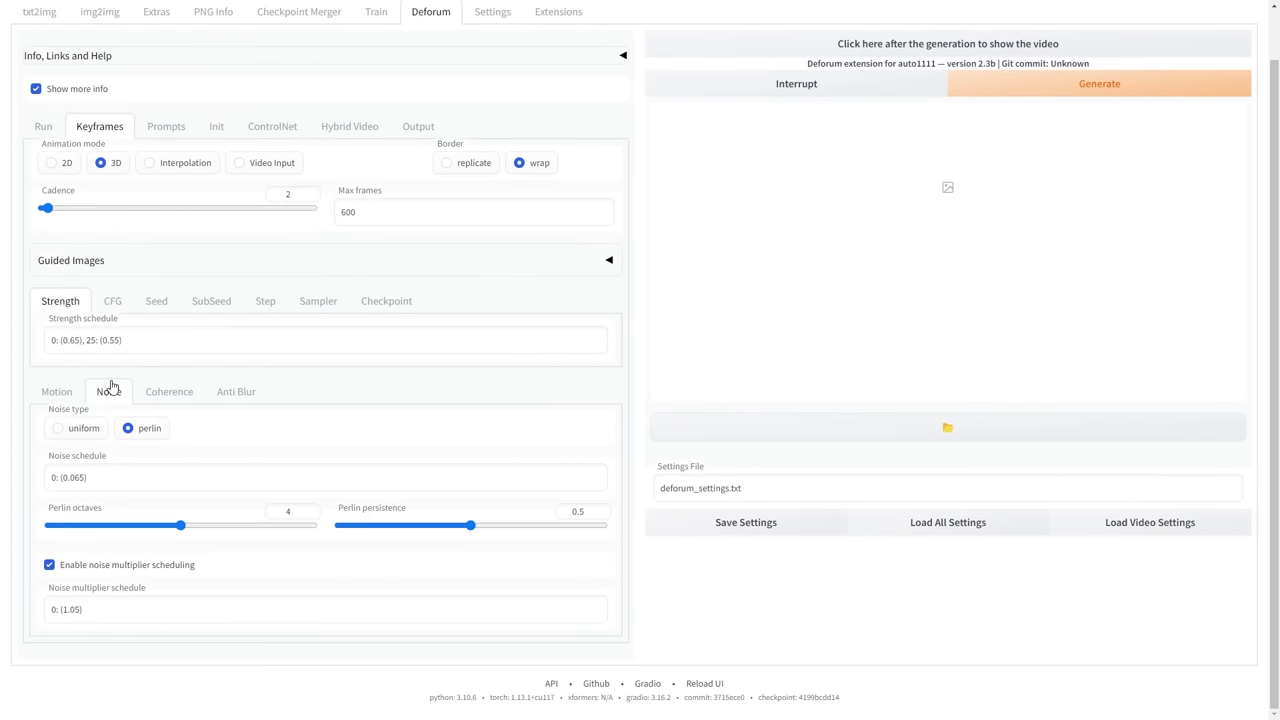
{"action": "triple_click", "coordinate": [111, 478]}
{"action": "type", "text": "0:(-0.06*(cos(3.141*t/15)**100)+0.06)"}
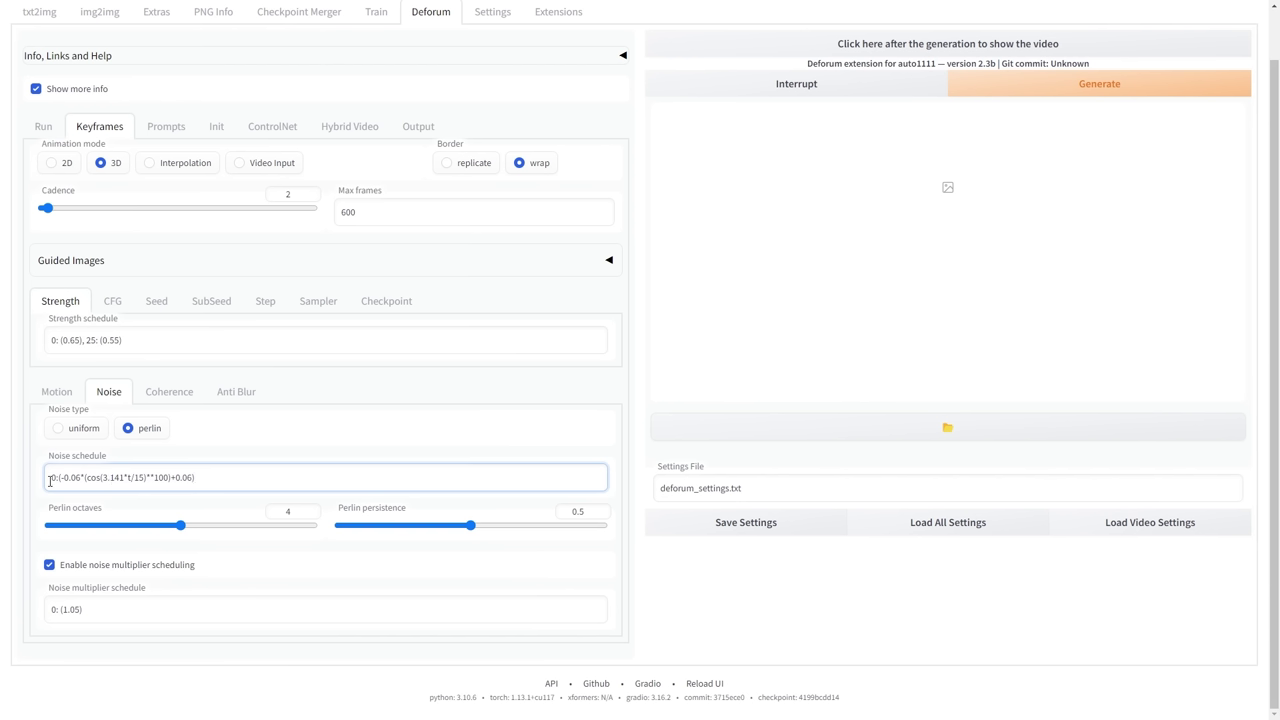
{"action": "left_click_drag", "start_coordinate": [50, 480], "coordinate": [211, 484]}
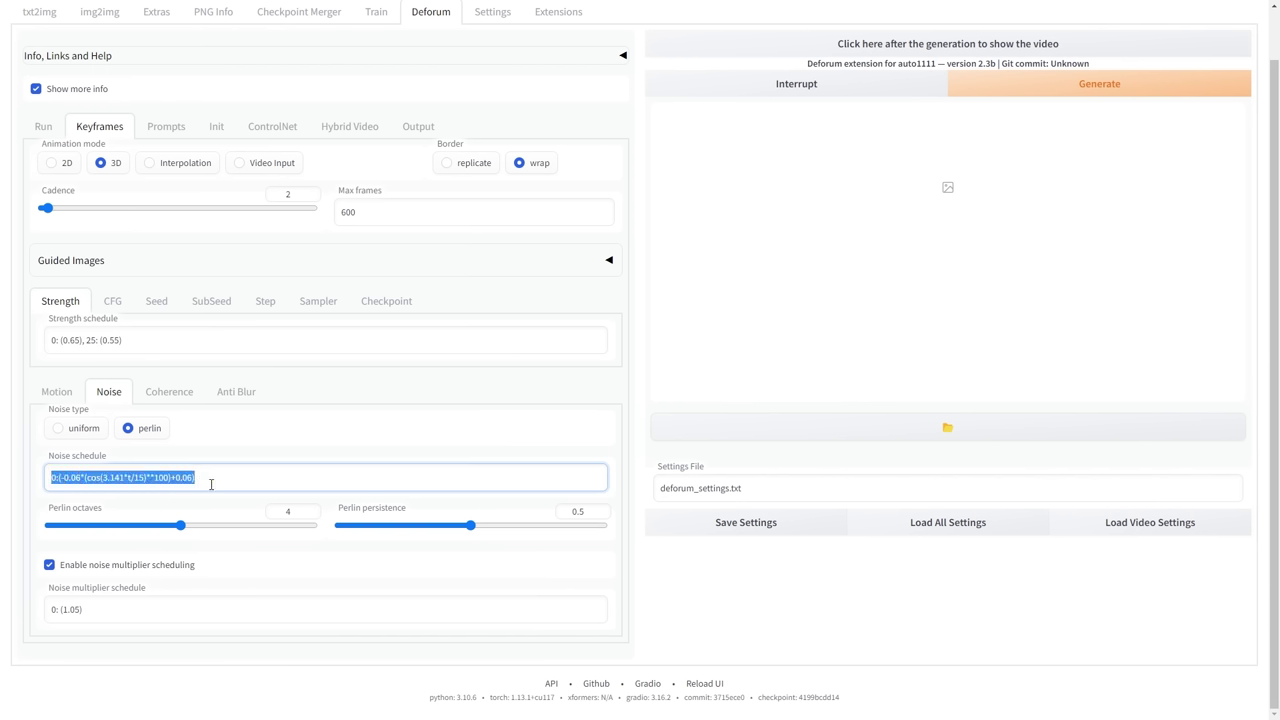
{"action": "left_click", "coordinate": [270, 480]}
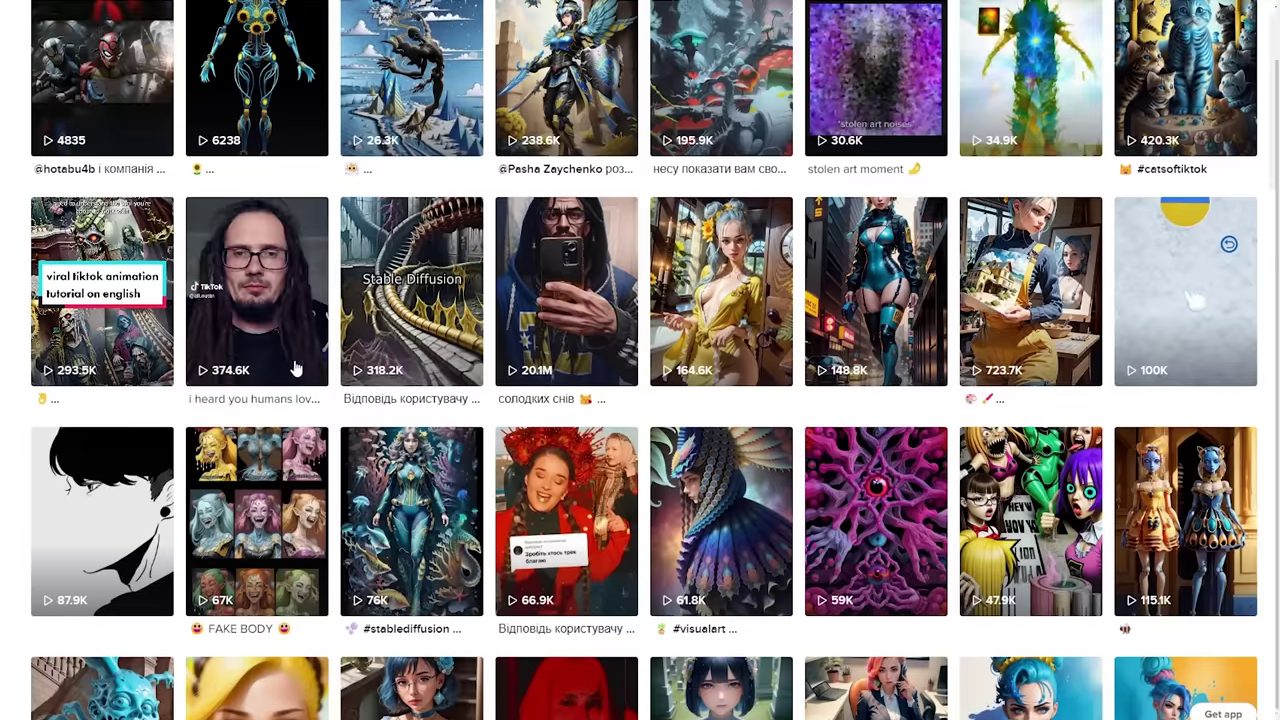
- Set the Anti Blur amount schedule to 0: (0.05)
{"action": "scroll", "coordinate": [300, 370], "scroll_direction": "up", "scroll_amount": 5}
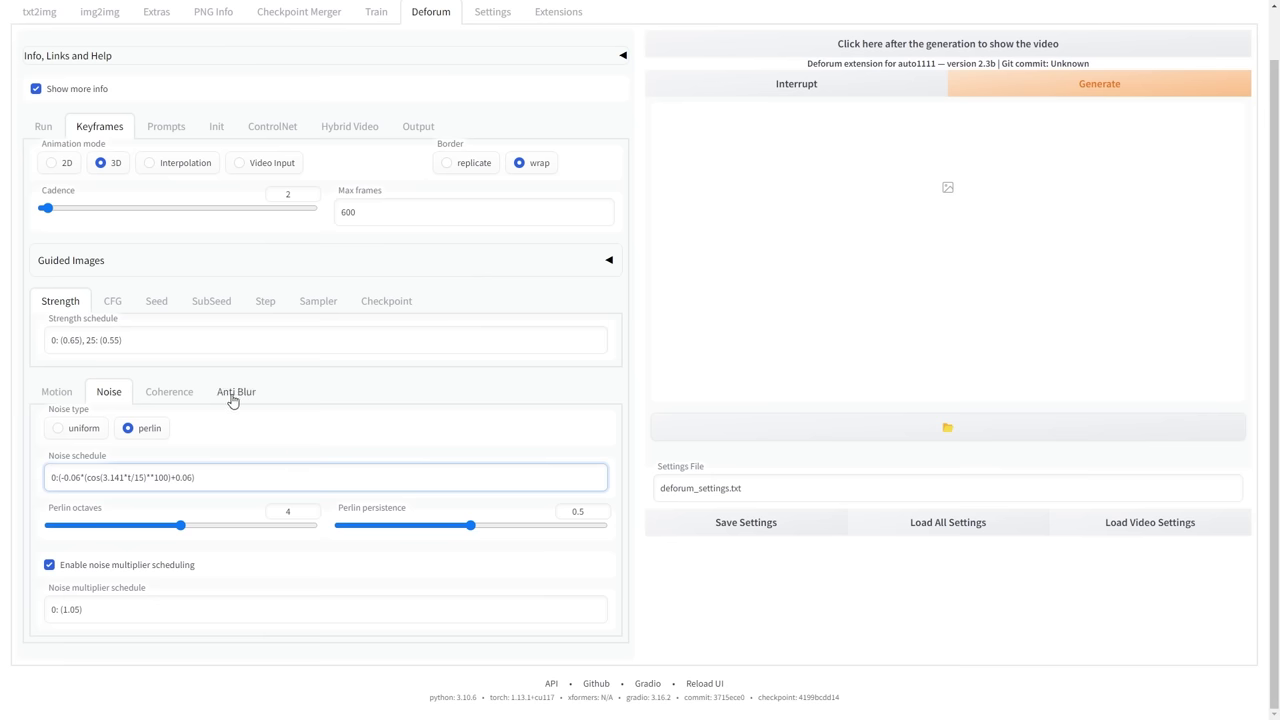
{"action": "left_click", "coordinate": [235, 395]}
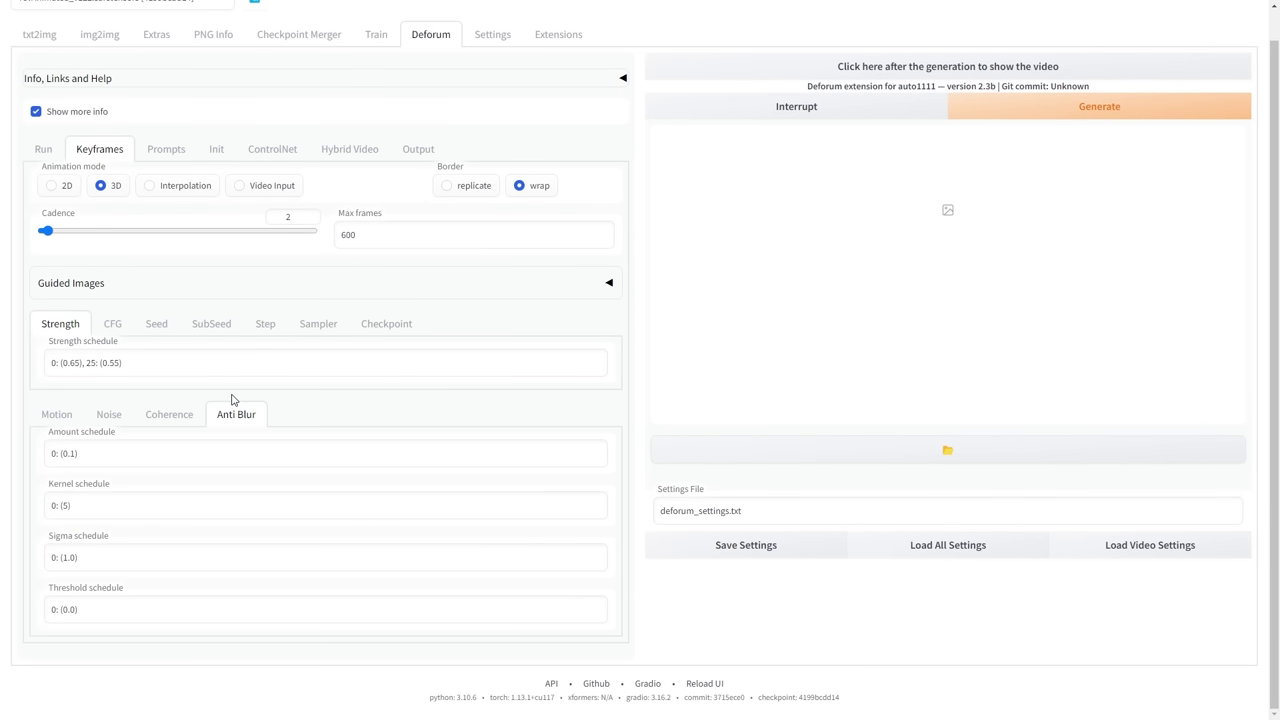
{"action": "double_click", "coordinate": [72, 453]}
{"action": "scroll", "coordinate": [346, 309], "scroll_direction": "up", "scroll_amount": 2}
- Review the existing first and frame 30 animation prompts
{"action": "left_click", "coordinate": [158, 188]}
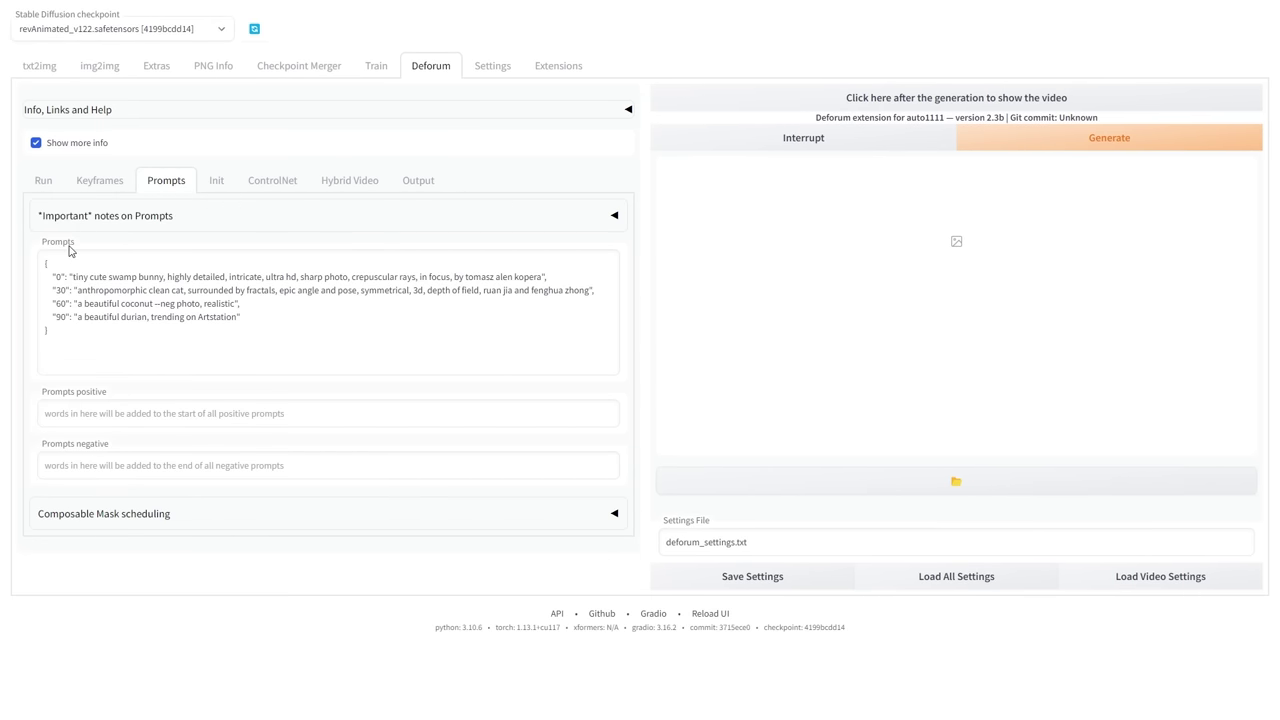
{"action": "mouse_move", "coordinate": [69, 251]}
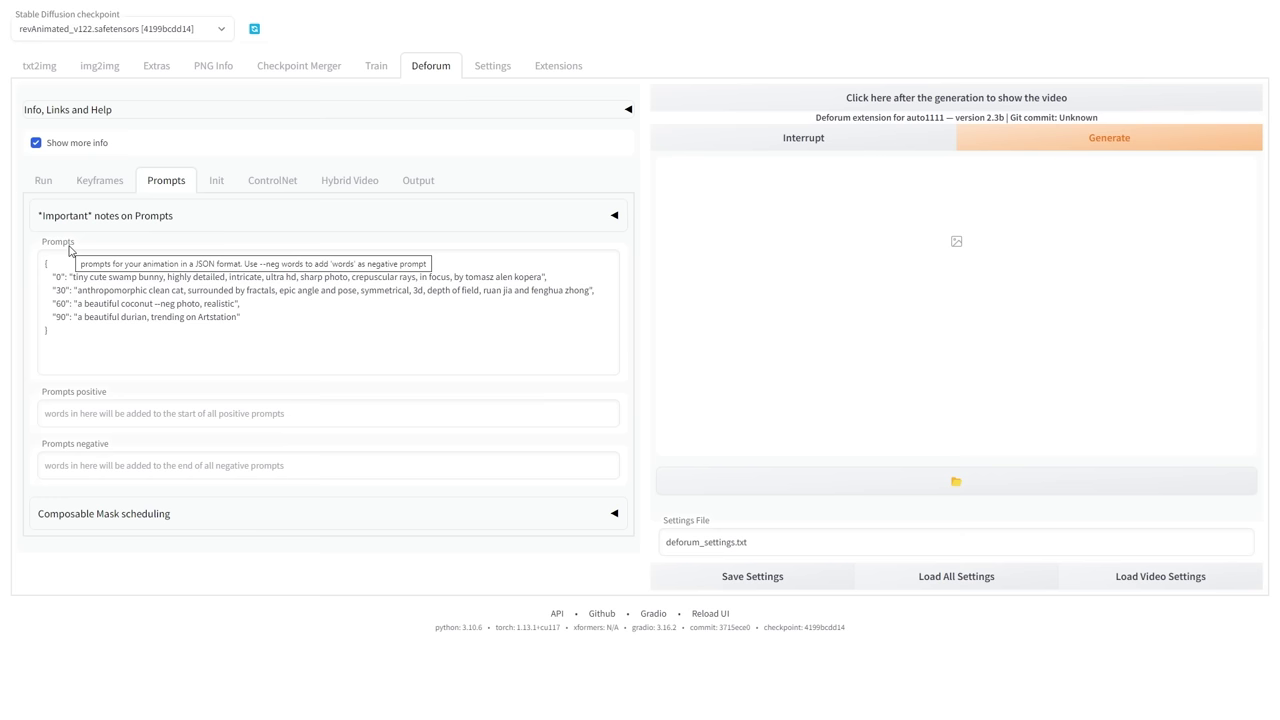
{"action": "left_click", "coordinate": [58, 277]}
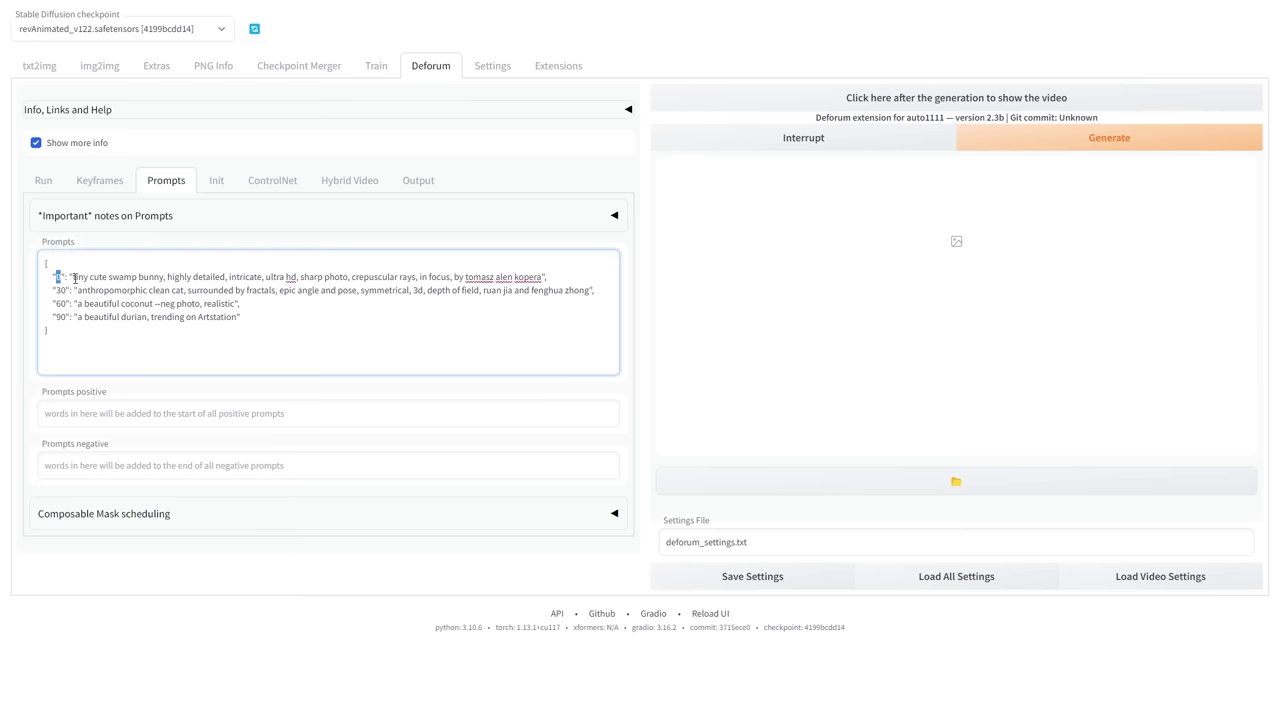
{"action": "left_click_drag", "start_coordinate": [74, 279], "coordinate": [531, 275]}
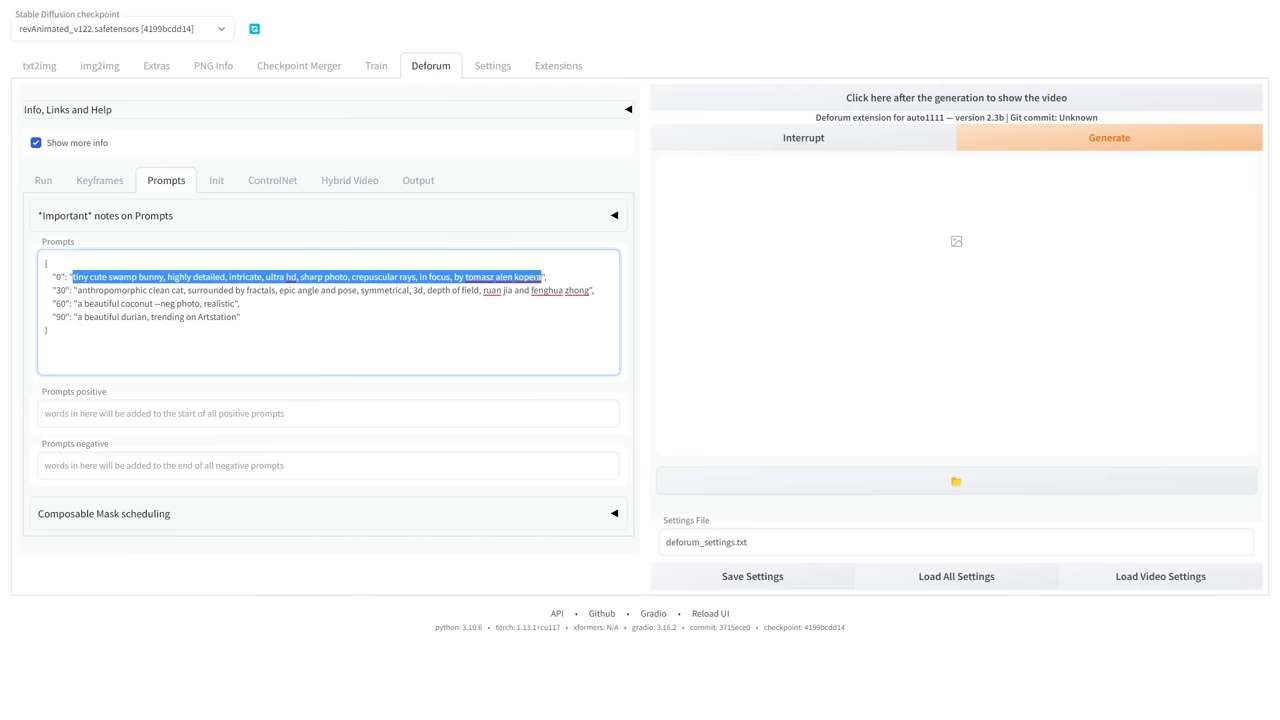
{"action": "left_click", "coordinate": [533, 277]}
{"action": "left_click_drag", "start_coordinate": [76, 290], "coordinate": [589, 293]}
{"action": "left_click", "coordinate": [79, 290]}
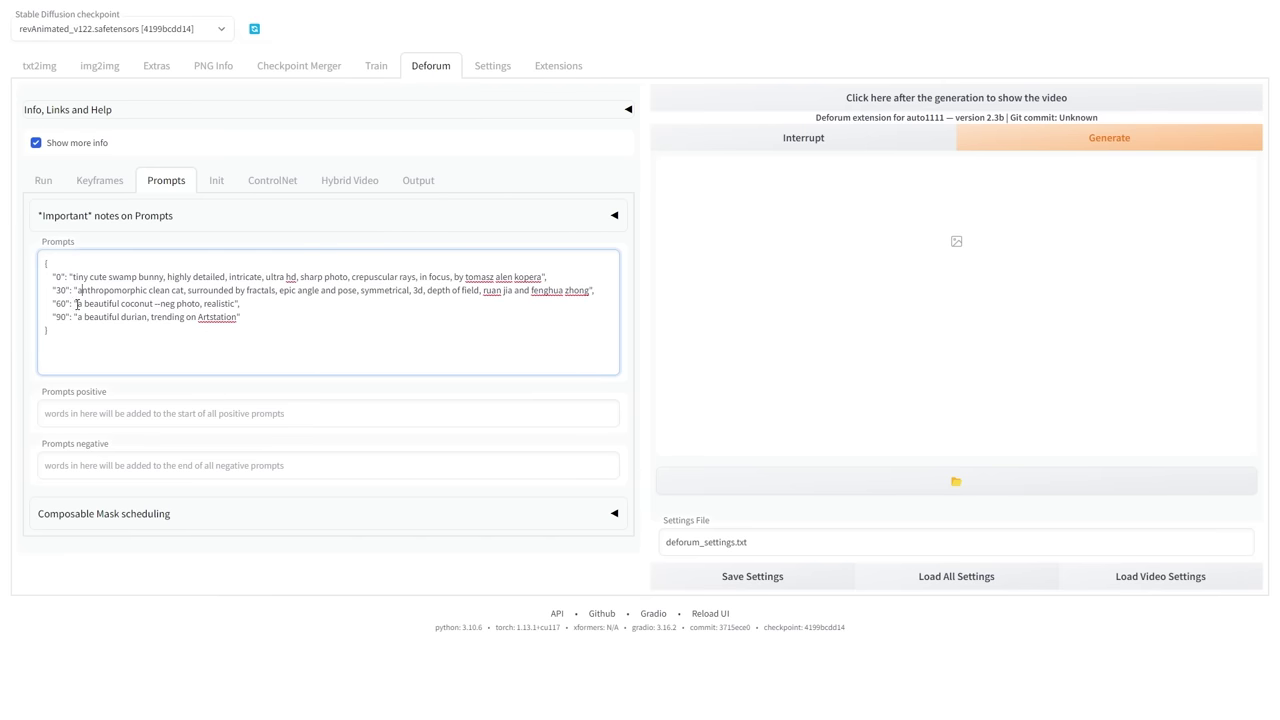
- Replace the prompts JSON with the new photographer-themed keyframe prompts
{"action": "left_click_drag", "start_coordinate": [61, 326], "coordinate": [38, 266]}
{"action": "key", "text": "BackSpace"}
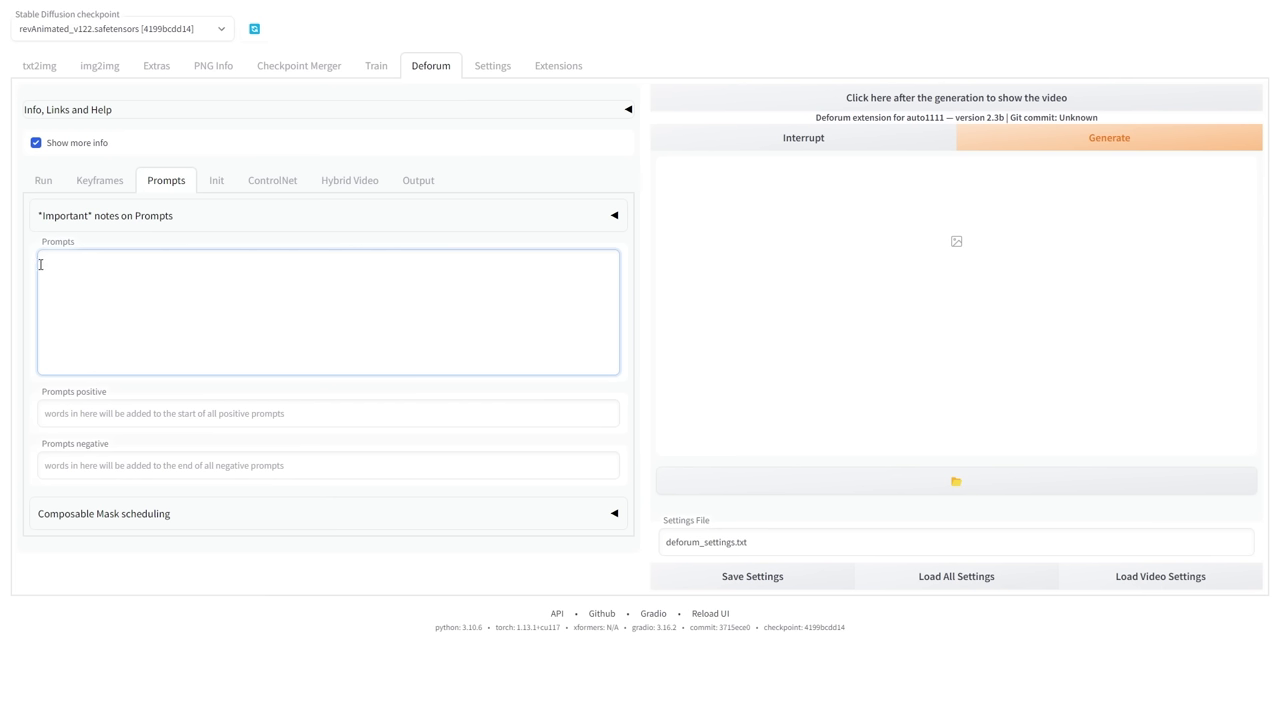
{"action": "key", "text": "ctrl+v"}
{"action": "scroll", "coordinate": [49, 278], "scroll_direction": "up", "scroll_amount": 3}
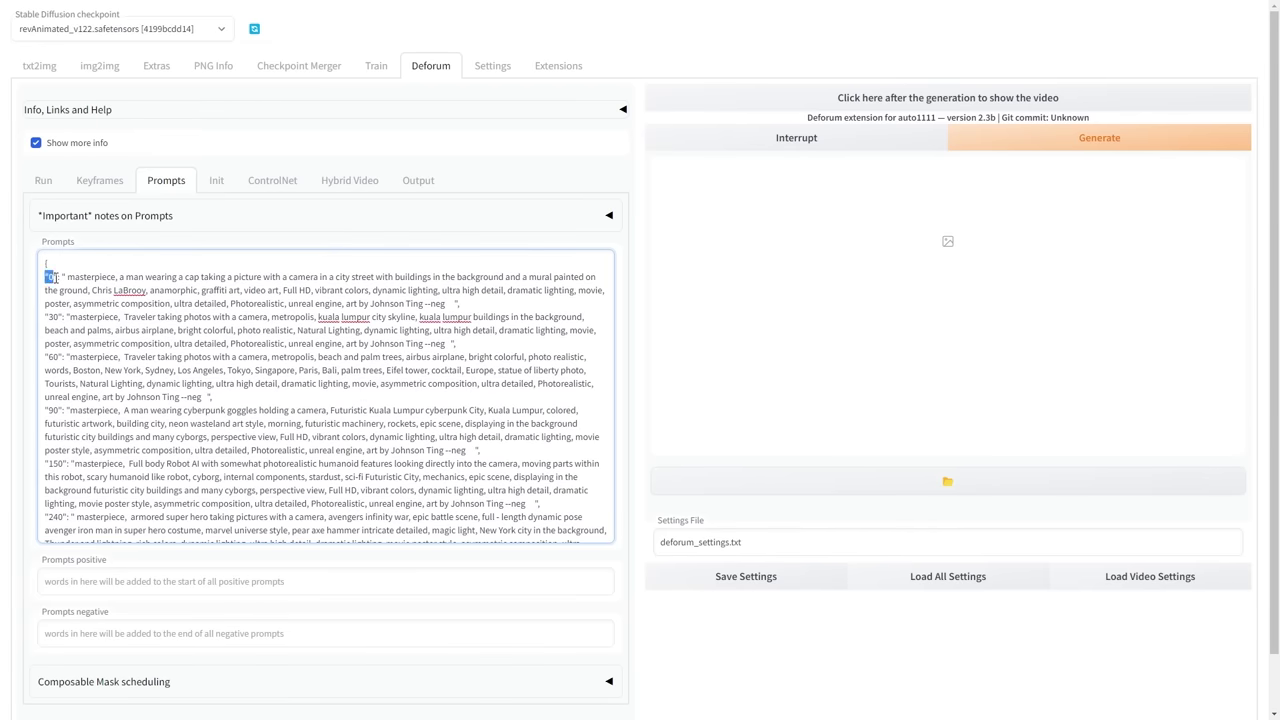
{"action": "scroll", "coordinate": [417, 415], "scroll_direction": "down", "scroll_amount": 3}
{"action": "left_click_drag", "start_coordinate": [427, 369], "coordinate": [238, 369]}
{"action": "left_click_drag", "start_coordinate": [128, 329], "coordinate": [430, 331]}
{"action": "left_click", "coordinate": [421, 152]}
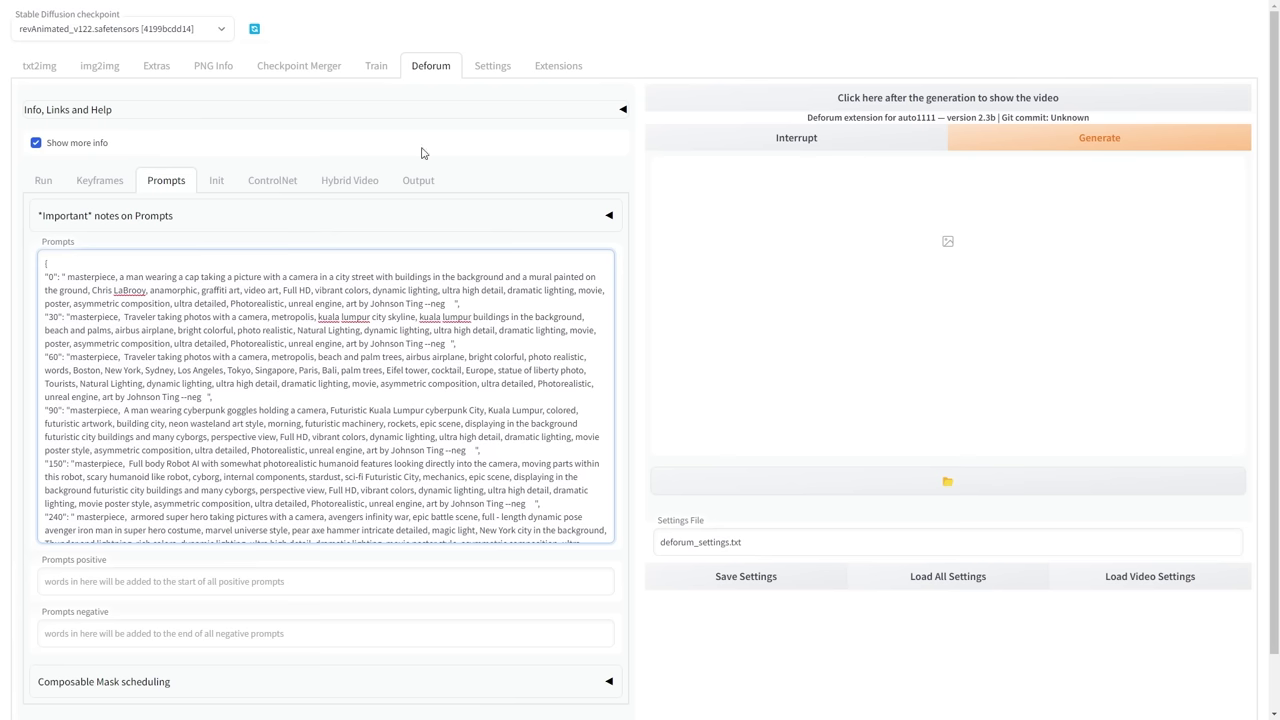
{"action": "left_click", "coordinate": [217, 184]}
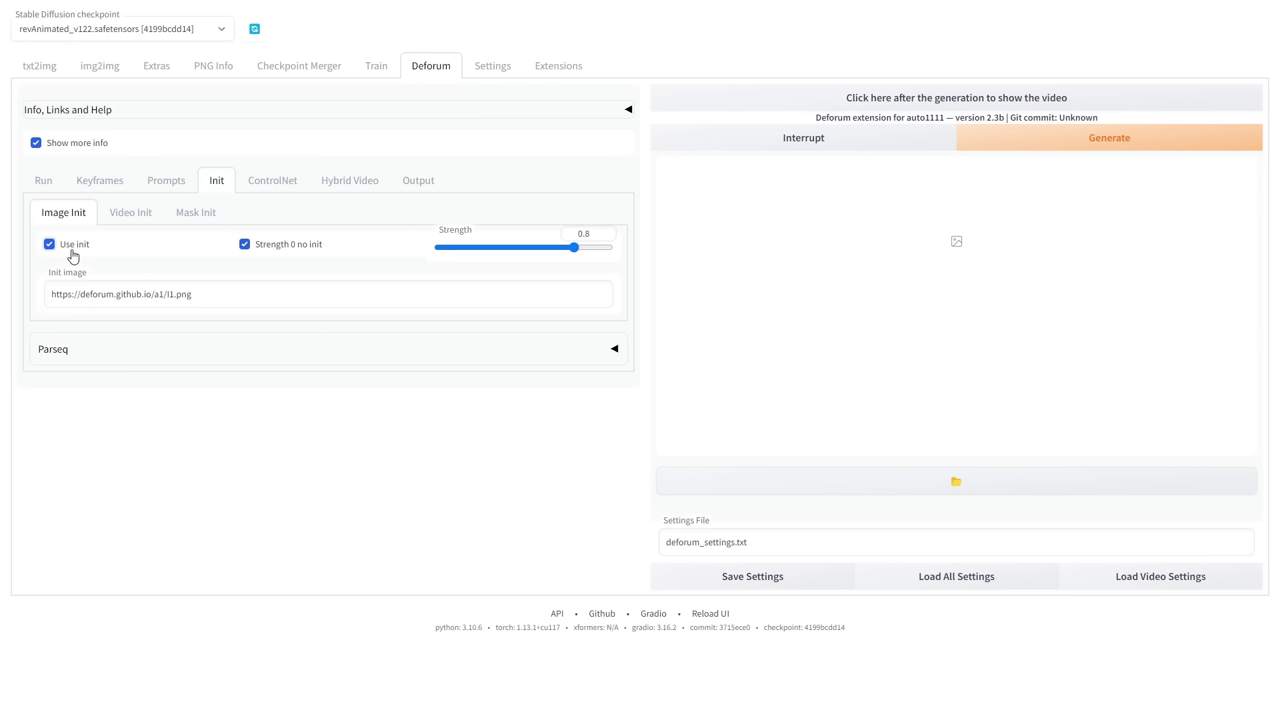
{"action": "mouse_move", "coordinate": [71, 257]}
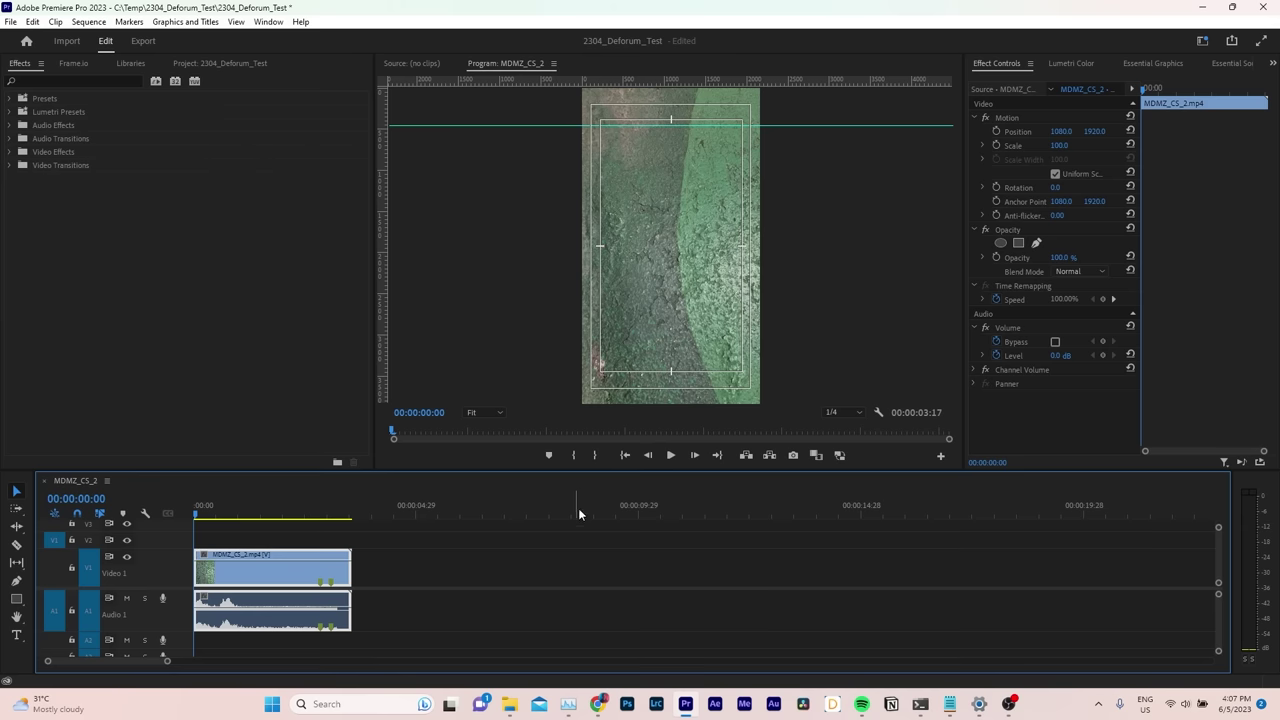
- Place the playhead at 00:00:02:25 with Full playback resolution
{"action": "left_click", "coordinate": [416, 492]}
{"action": "left_click_drag", "start_coordinate": [198, 514], "coordinate": [316, 514]}
{"action": "key", "text": "="}
{"action": "key", "text": "="}
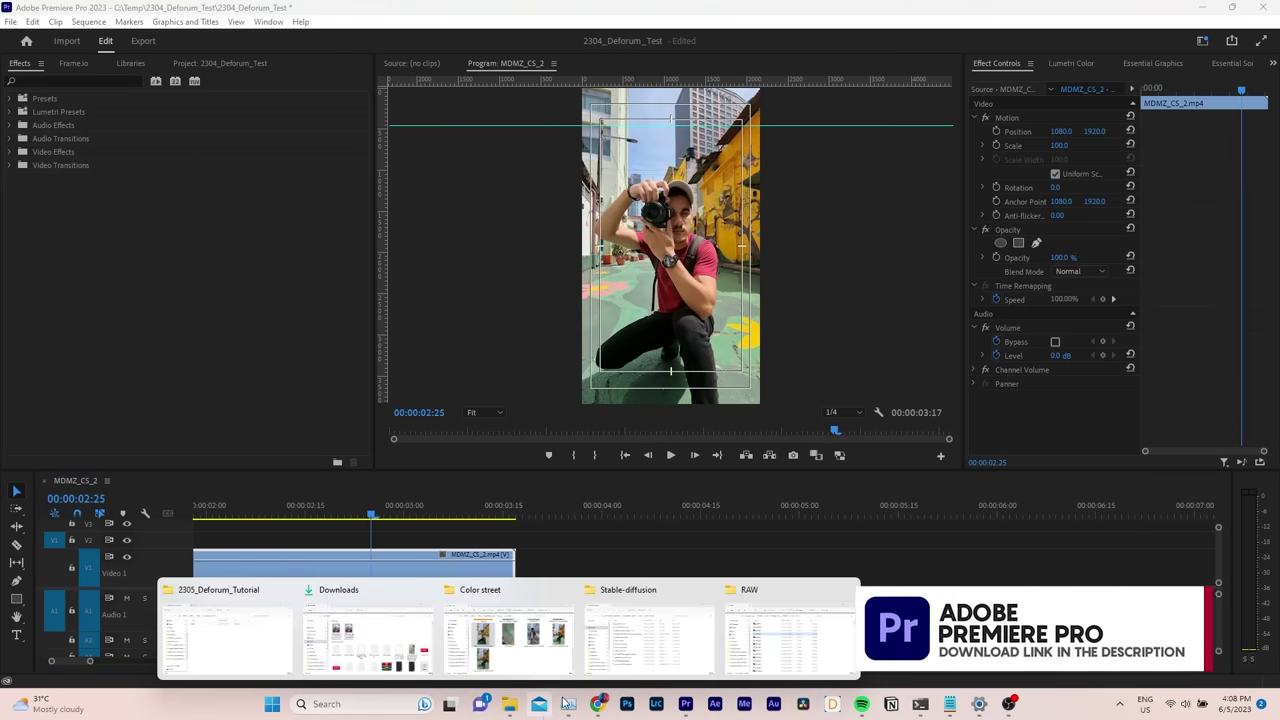
{"action": "left_click_drag", "start_coordinate": [813, 430], "coordinate": [836, 428]}
{"action": "left_click", "coordinate": [843, 412]}
{"action": "left_click", "coordinate": [835, 428]}
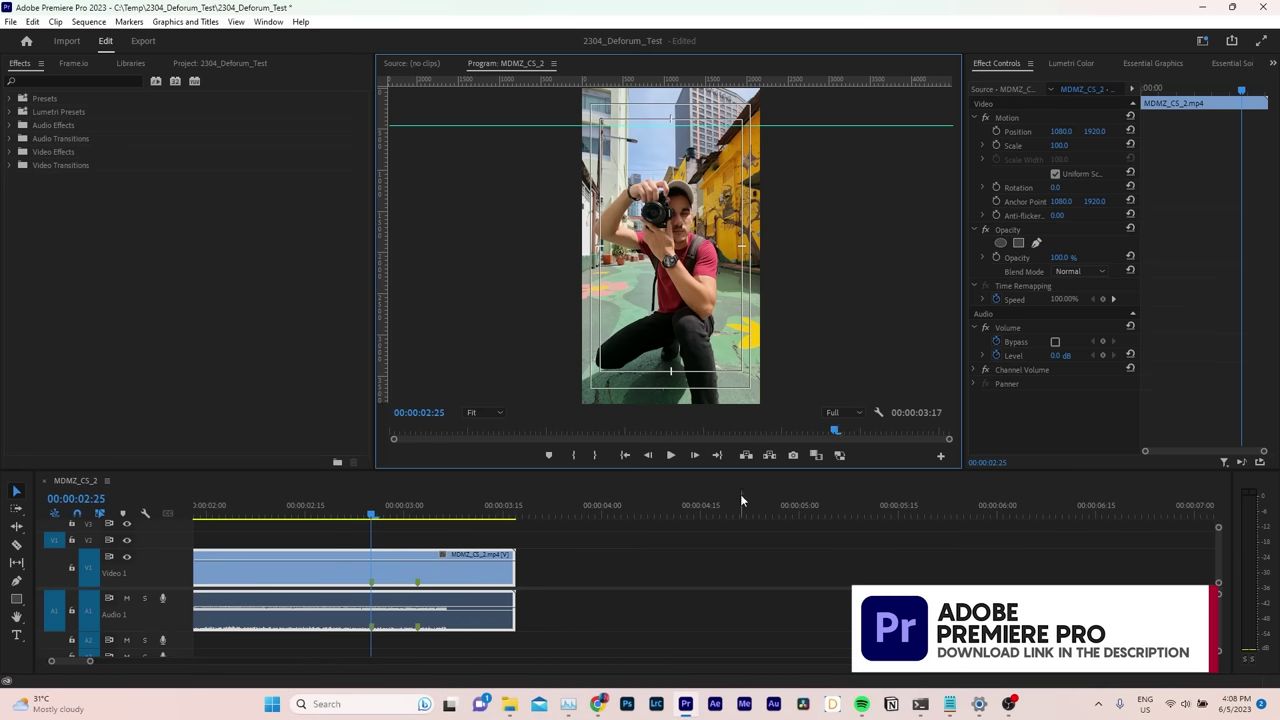
- Export that frame as a PNG still and copy the still's file path
{"action": "left_click", "coordinate": [793, 455]}
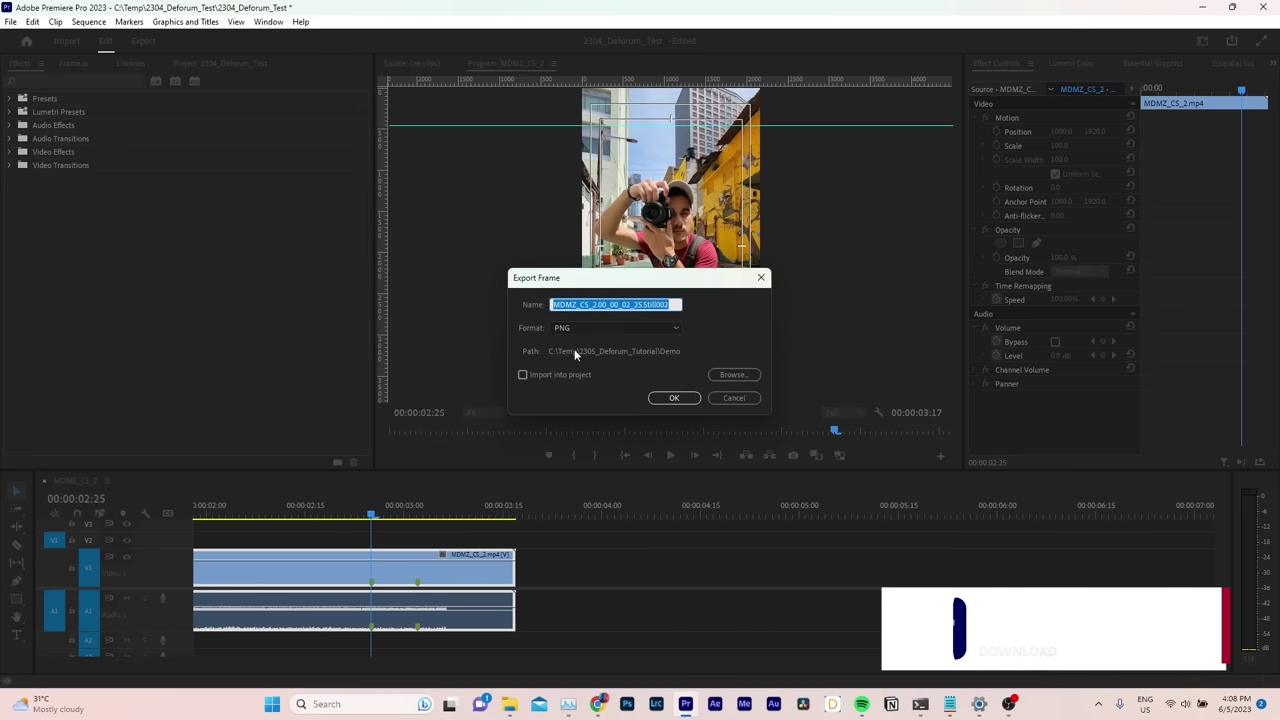
{"action": "left_click", "coordinate": [673, 397]}
{"action": "key", "text": "alt+Tab"}
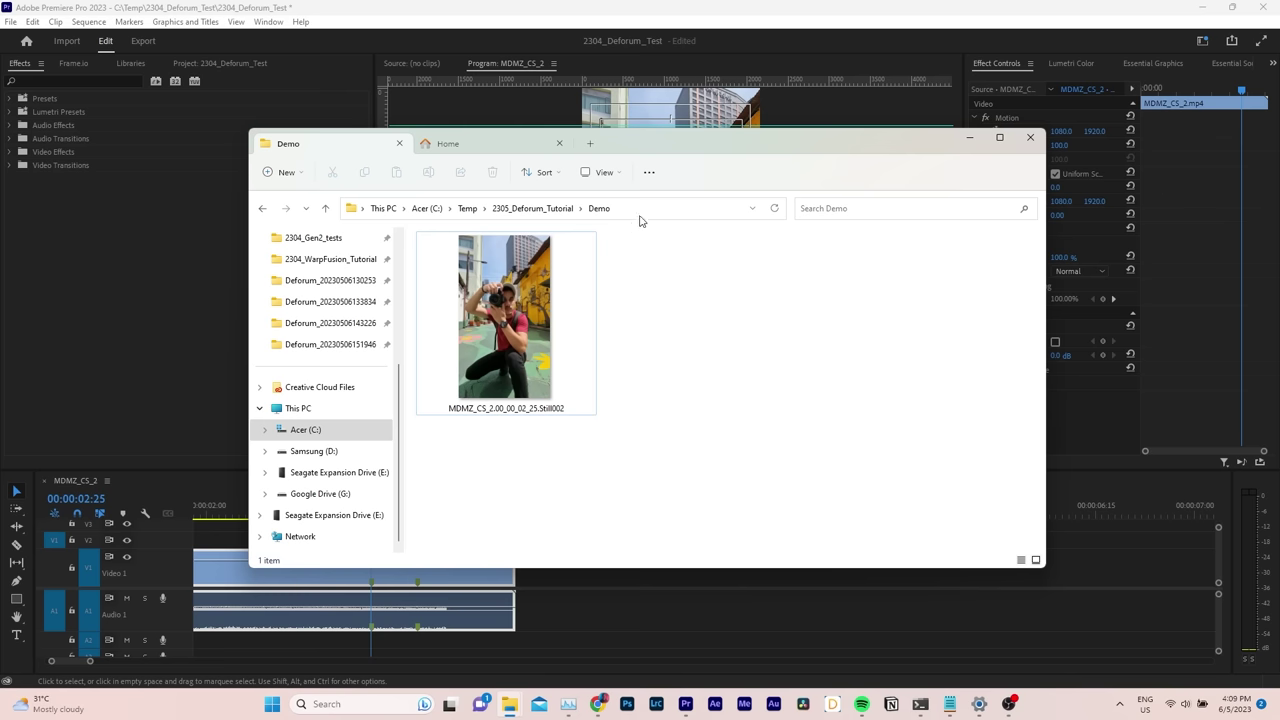
{"action": "left_click", "coordinate": [479, 327]}
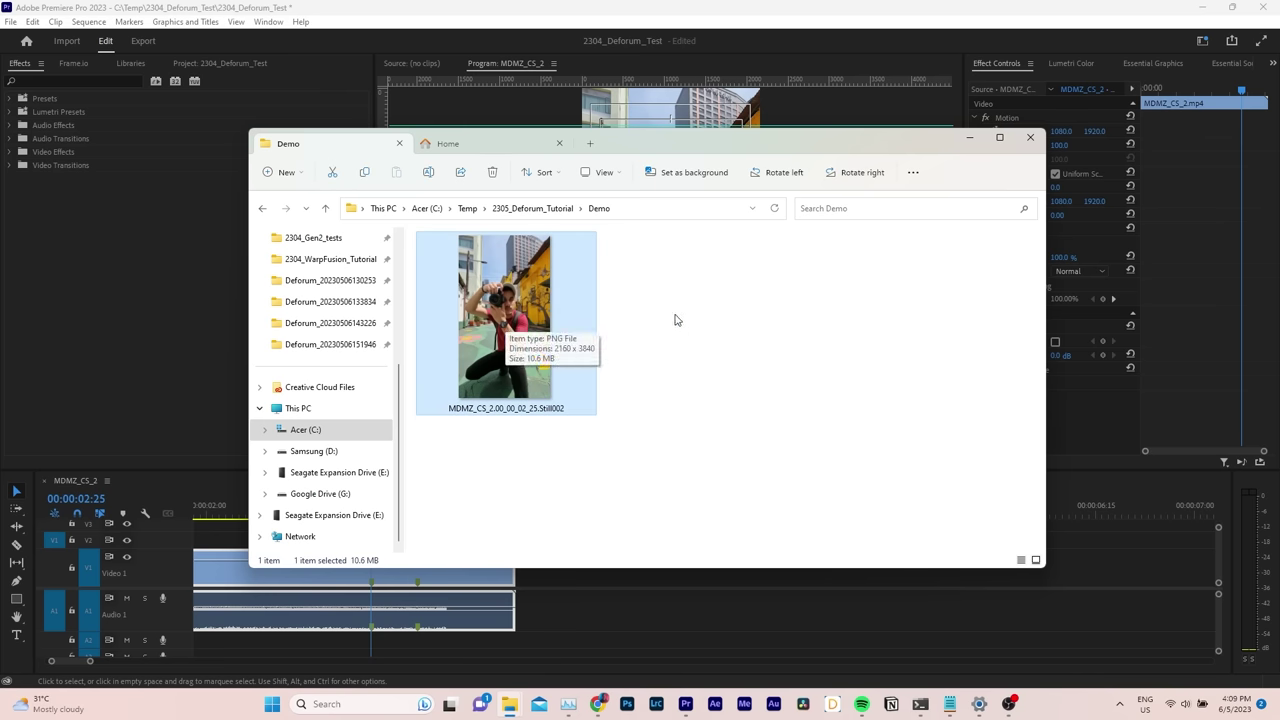
{"action": "right_click", "coordinate": [501, 322]}
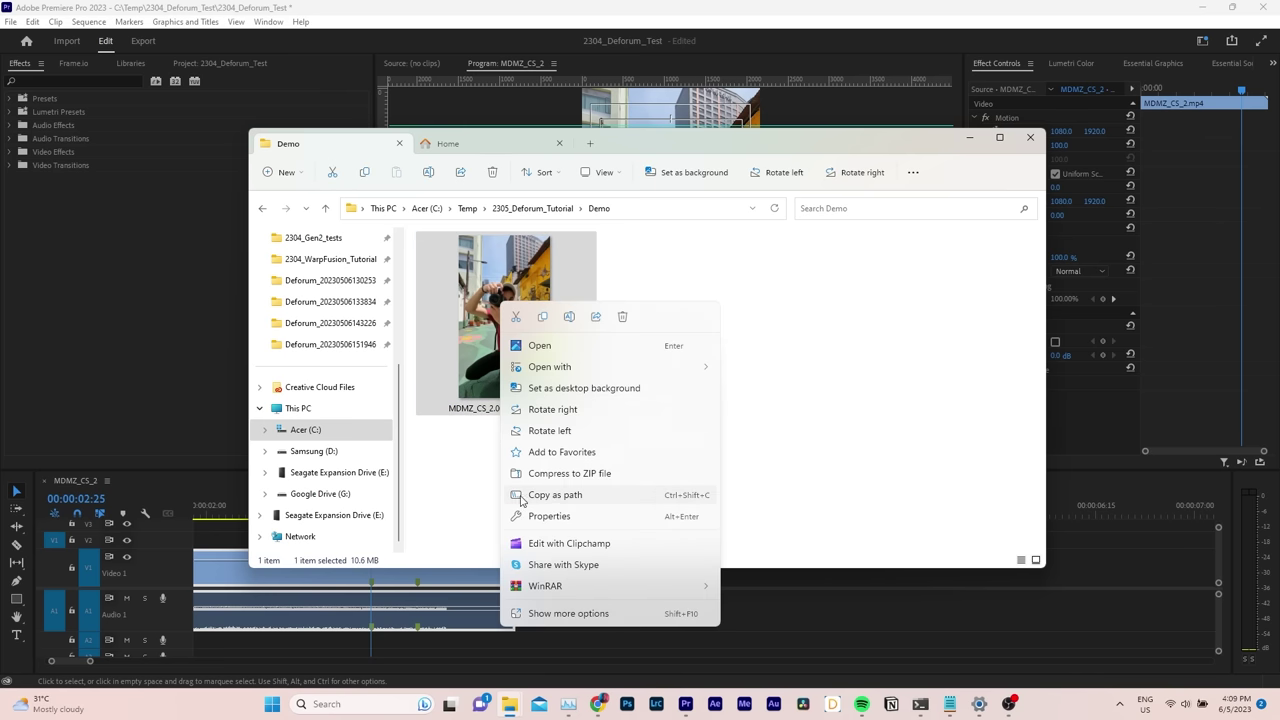
{"action": "left_click", "coordinate": [561, 502]}
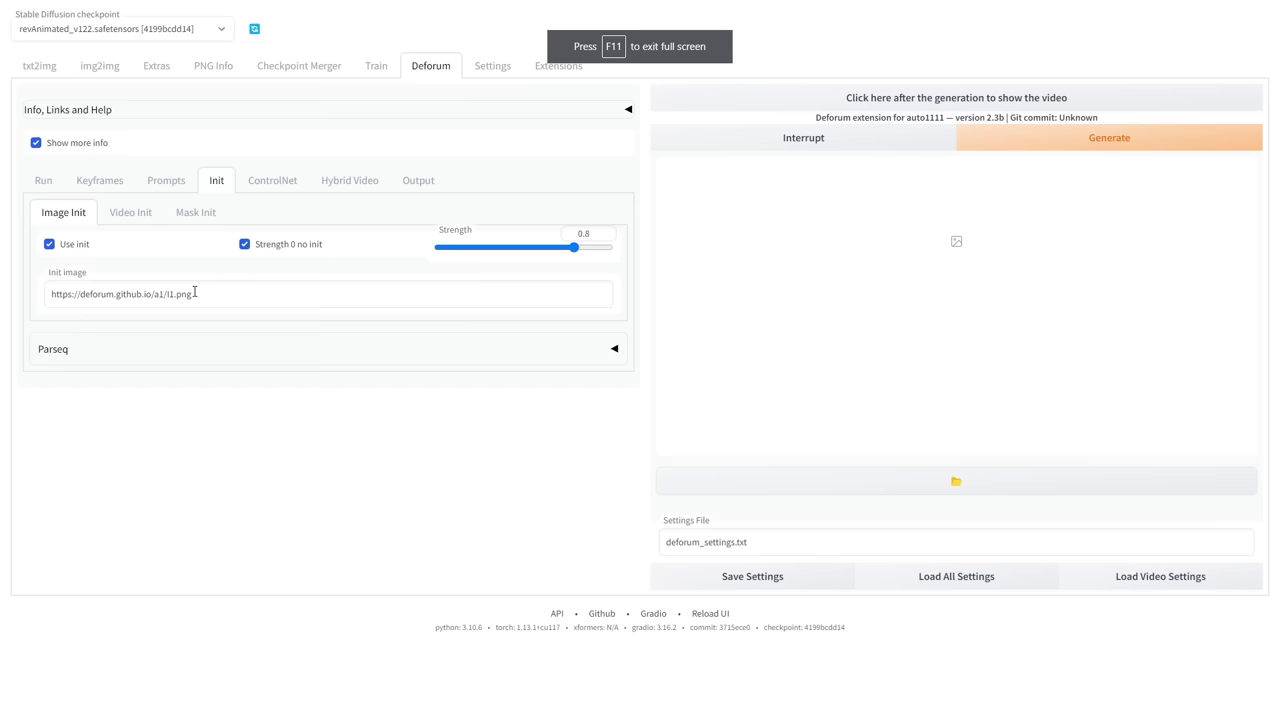
{"action": "left_click_drag", "start_coordinate": [192, 294], "coordinate": [48, 296]}
- Paste the still's path into Init image, remove the quote, and start generation
{"action": "key", "text": "ctrl+v"}
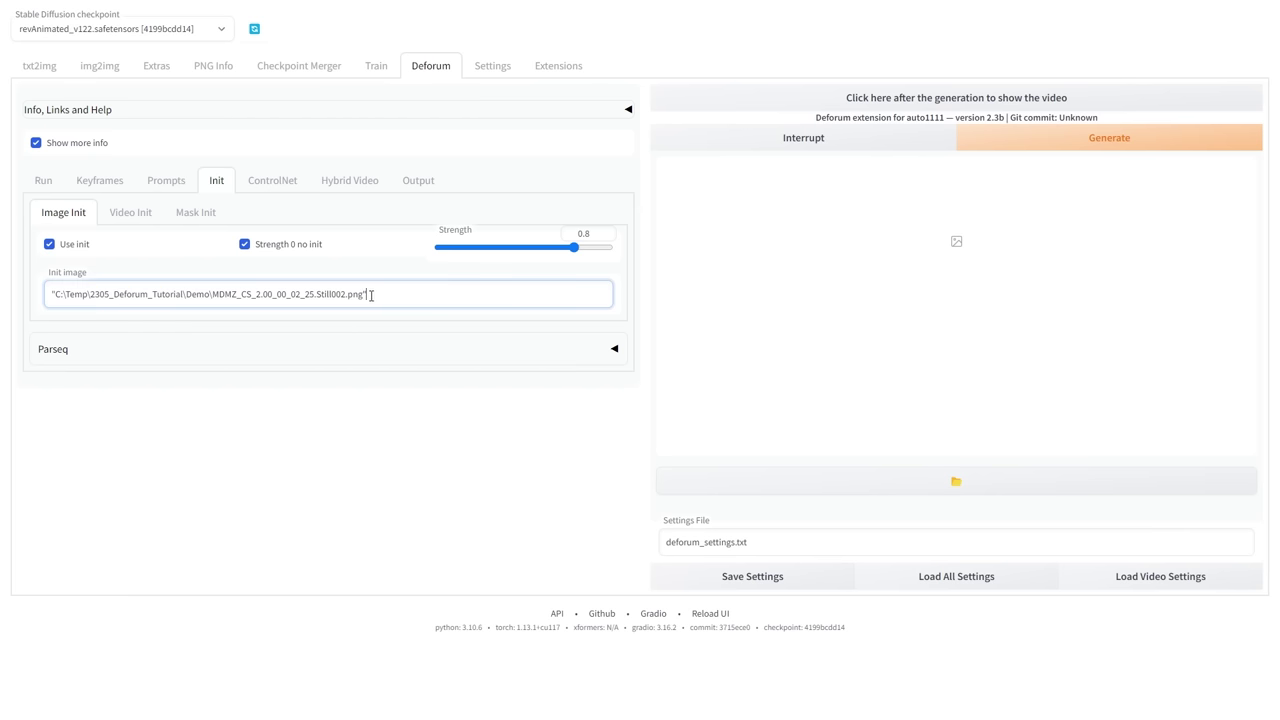
{"action": "left_click", "coordinate": [58, 296]}
{"action": "key", "text": "BackSpace"}
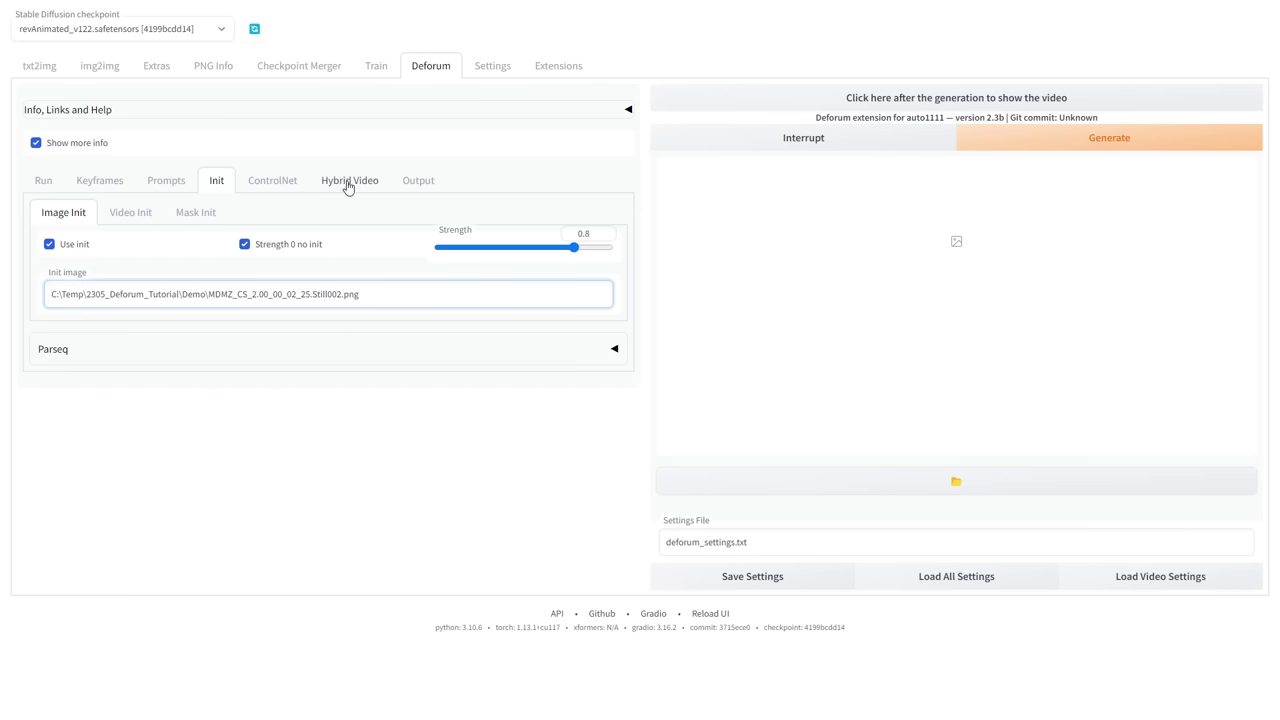
{"action": "left_click", "coordinate": [414, 186]}
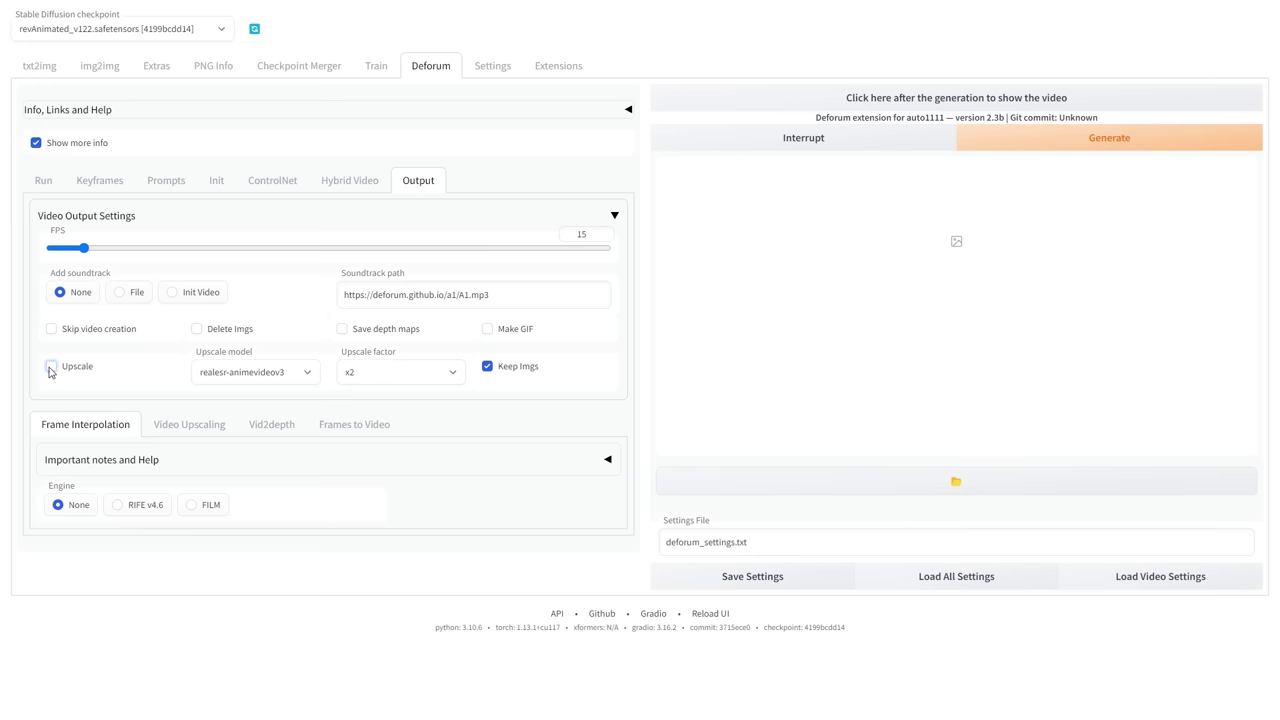
{"action": "left_click", "coordinate": [1087, 142]}
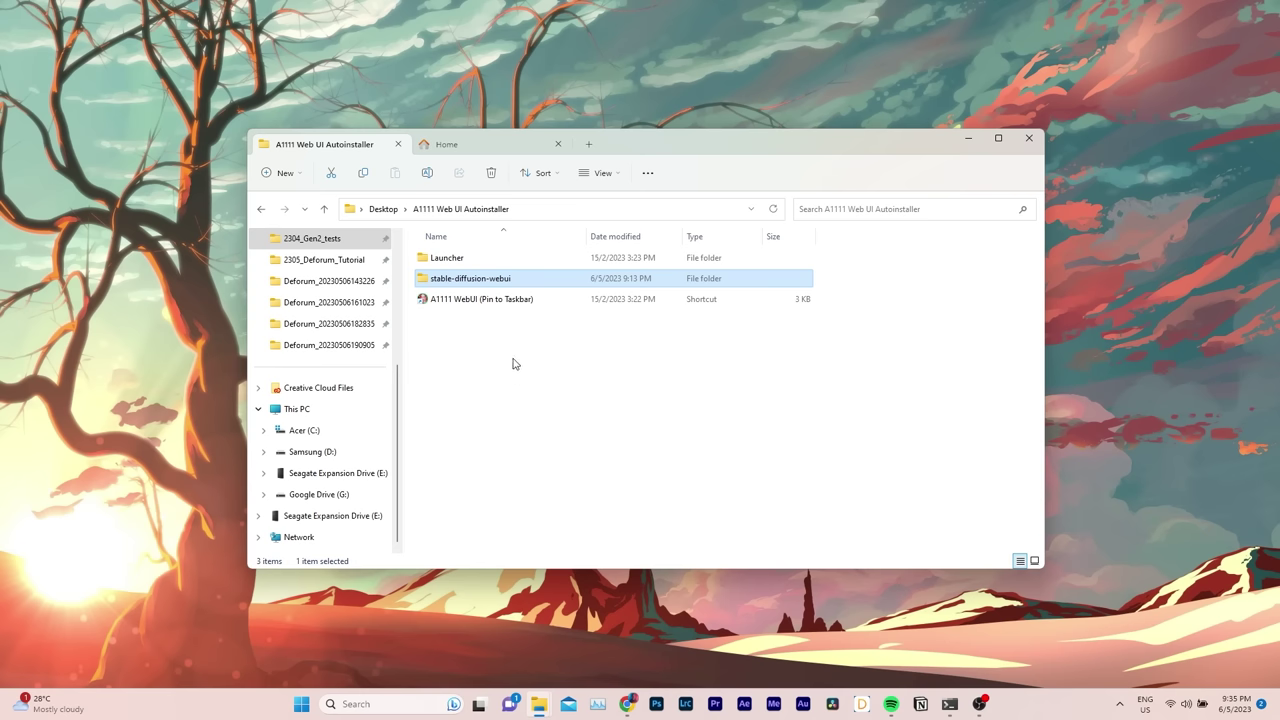
{"action": "double_click", "coordinate": [481, 280]}
{"action": "scroll", "coordinate": [475, 360], "scroll_direction": "down", "scroll_amount": 4}
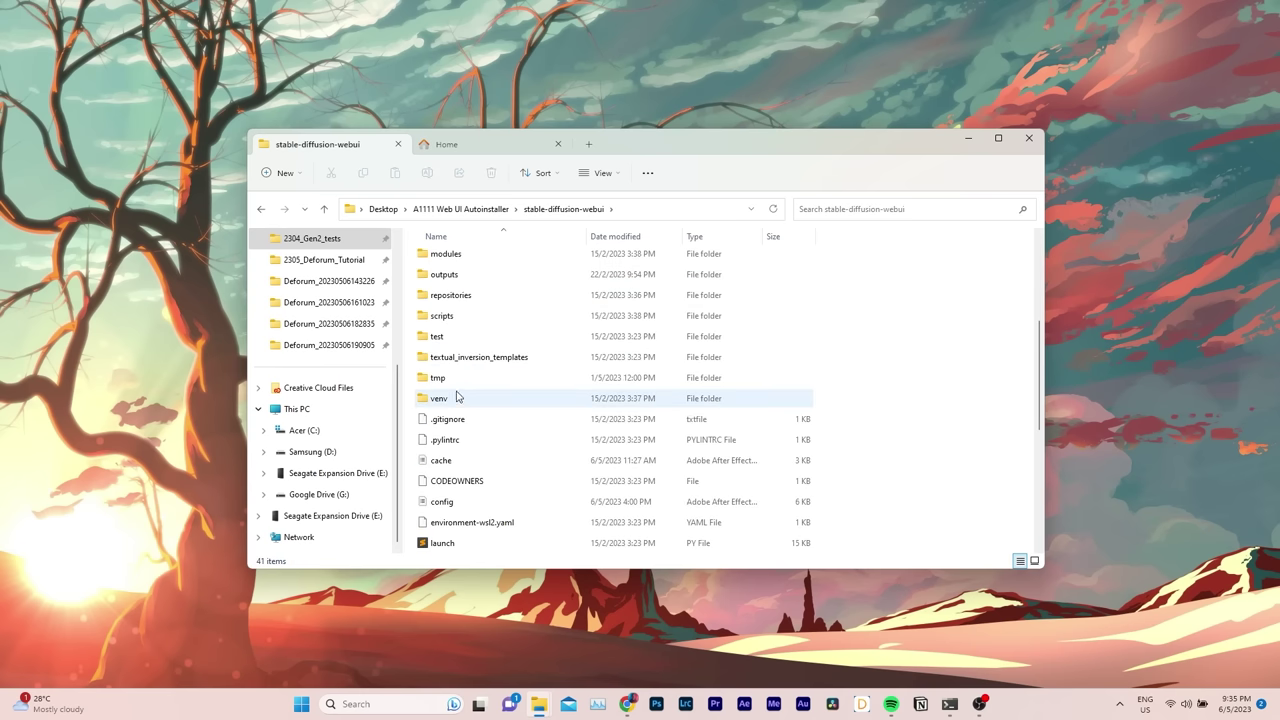
{"action": "scroll", "coordinate": [463, 355], "scroll_direction": "up", "scroll_amount": 2}
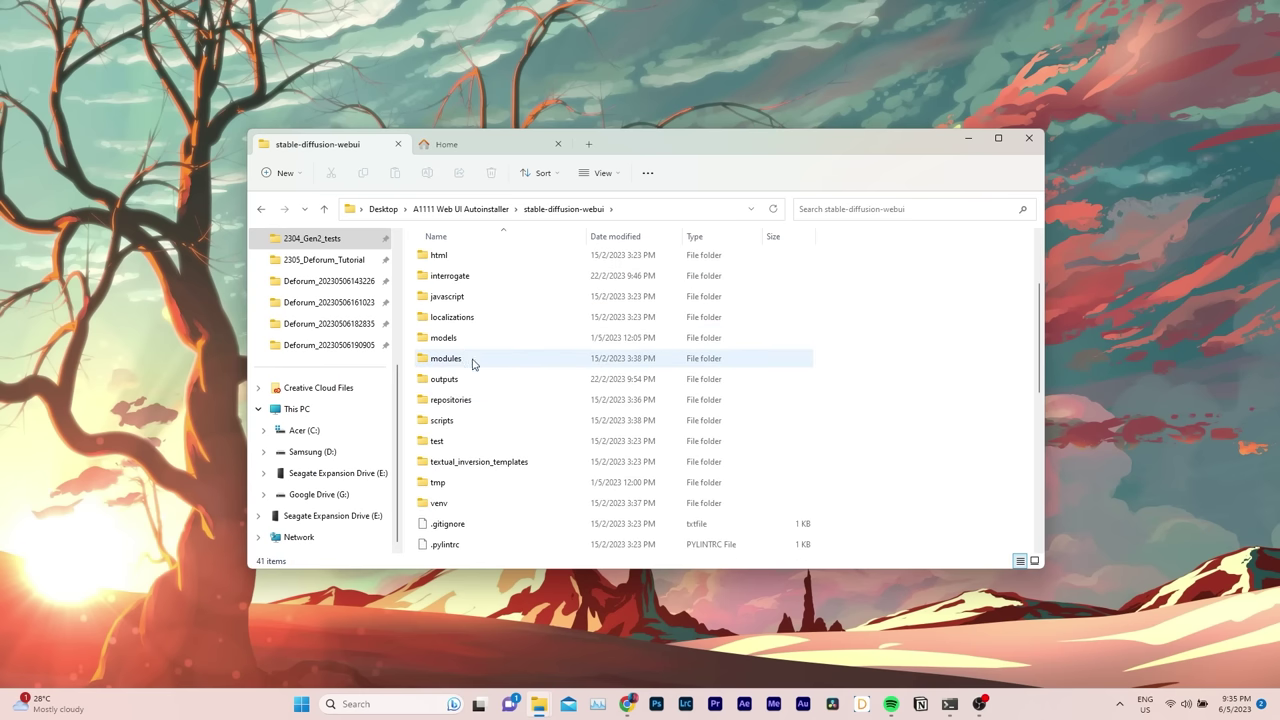
{"action": "double_click", "coordinate": [458, 382]}
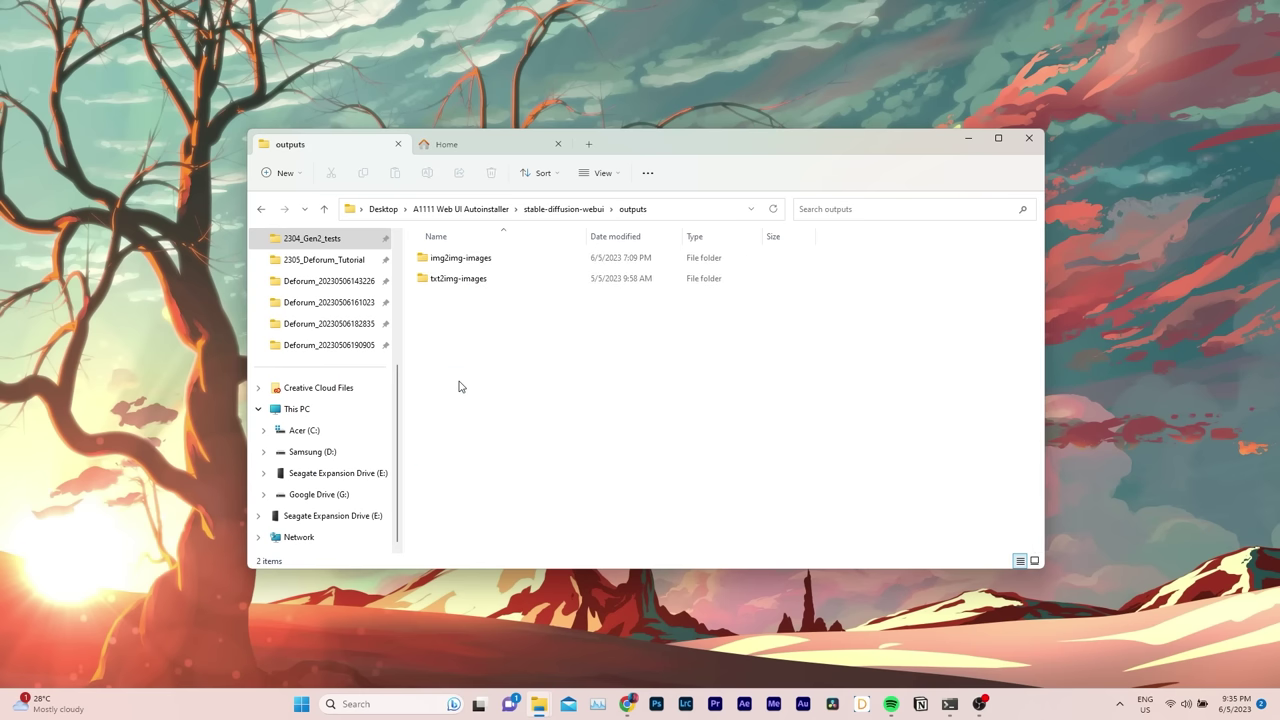
{"action": "double_click", "coordinate": [480, 260]}
{"action": "scroll", "coordinate": [483, 300], "scroll_direction": "down", "scroll_amount": 15}
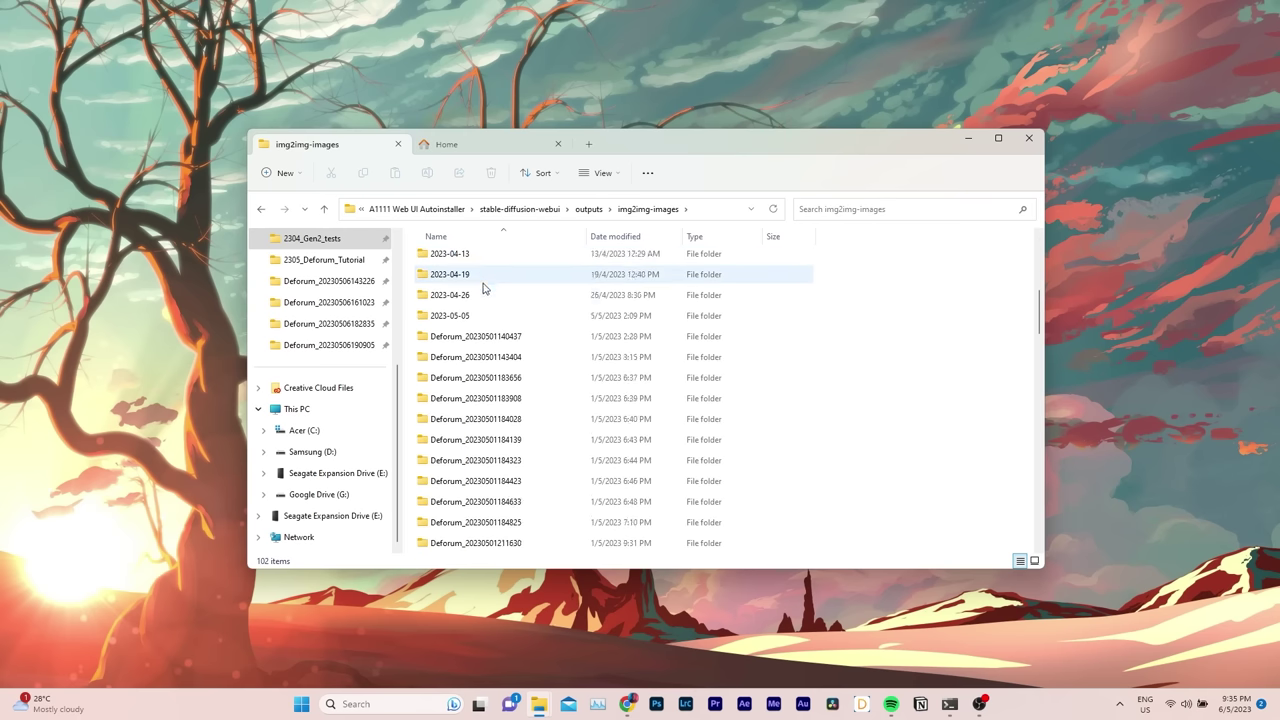
{"action": "scroll", "coordinate": [480, 390], "scroll_direction": "down", "scroll_amount": 5}
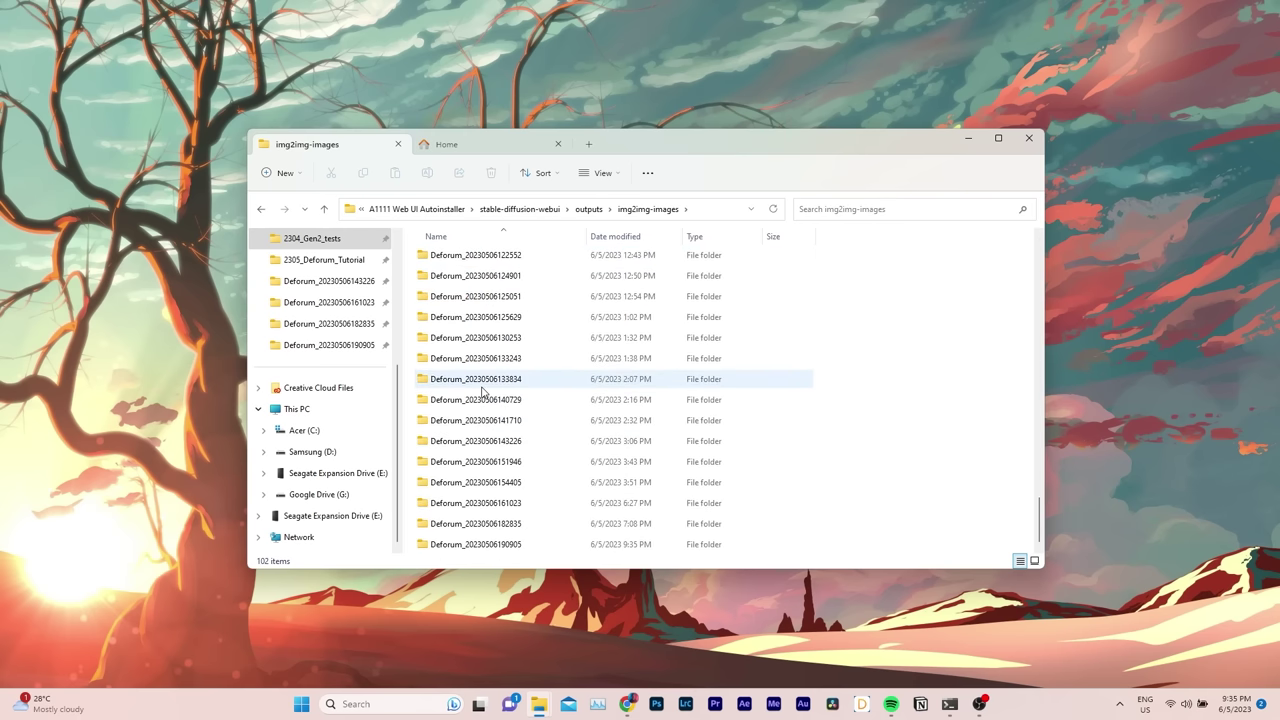
{"action": "left_click", "coordinate": [504, 544]}
{"action": "double_click", "coordinate": [504, 544]}
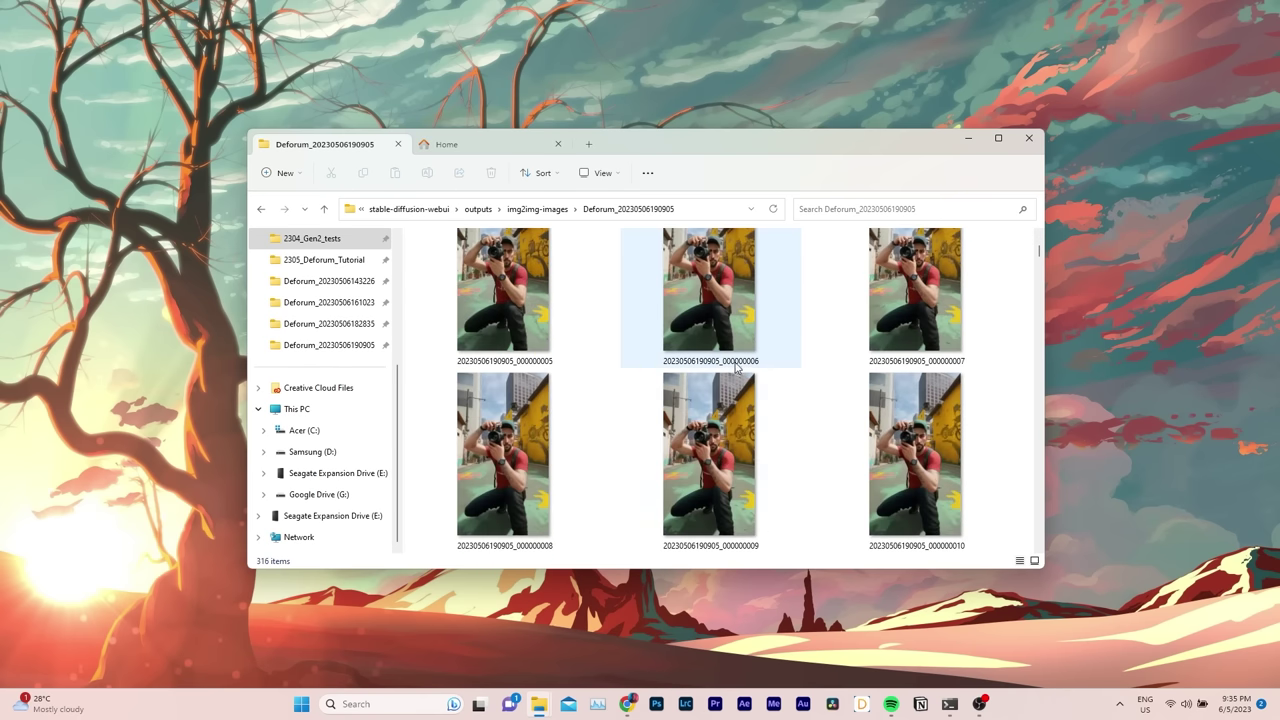
{"action": "left_click", "coordinate": [588, 278]}
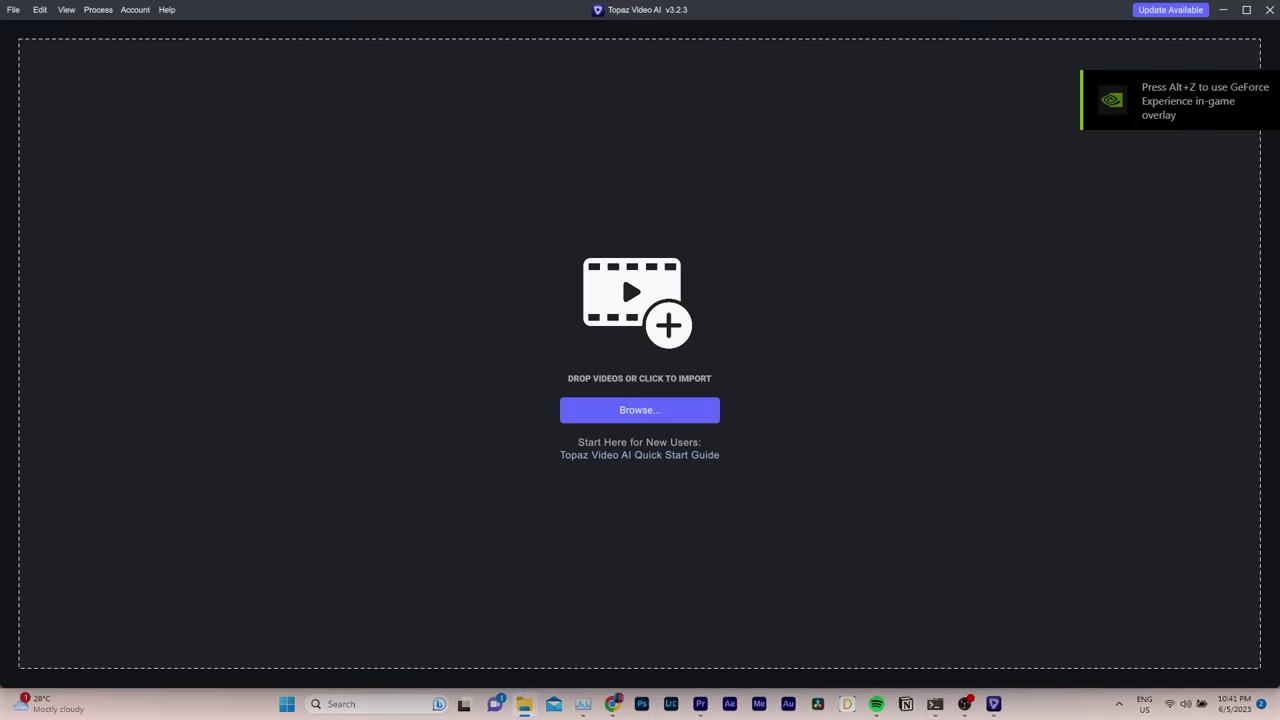
- Import the Deforum video into Topaz and set a custom output width of 1080
{"action": "left_click_drag", "start_coordinate": [1279, 400], "coordinate": [704, 393]}
{"action": "left_click", "coordinate": [1164, 178]}
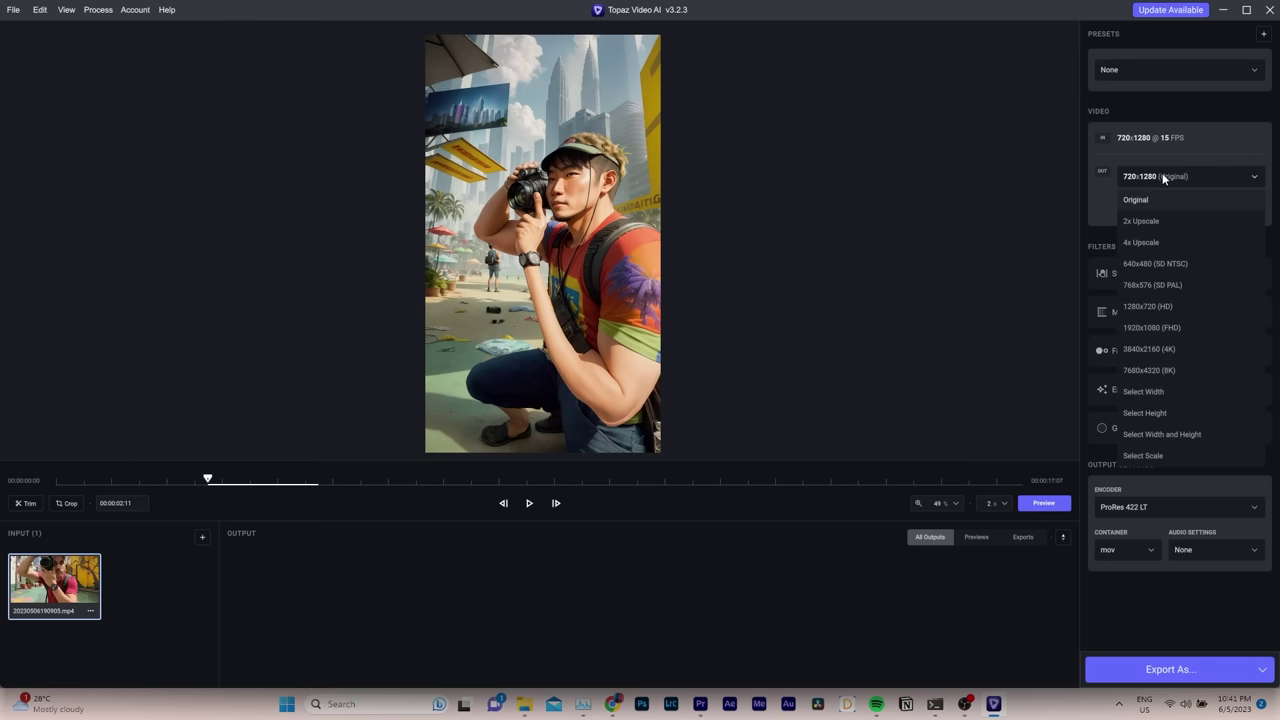
{"action": "left_click", "coordinate": [1150, 391]}
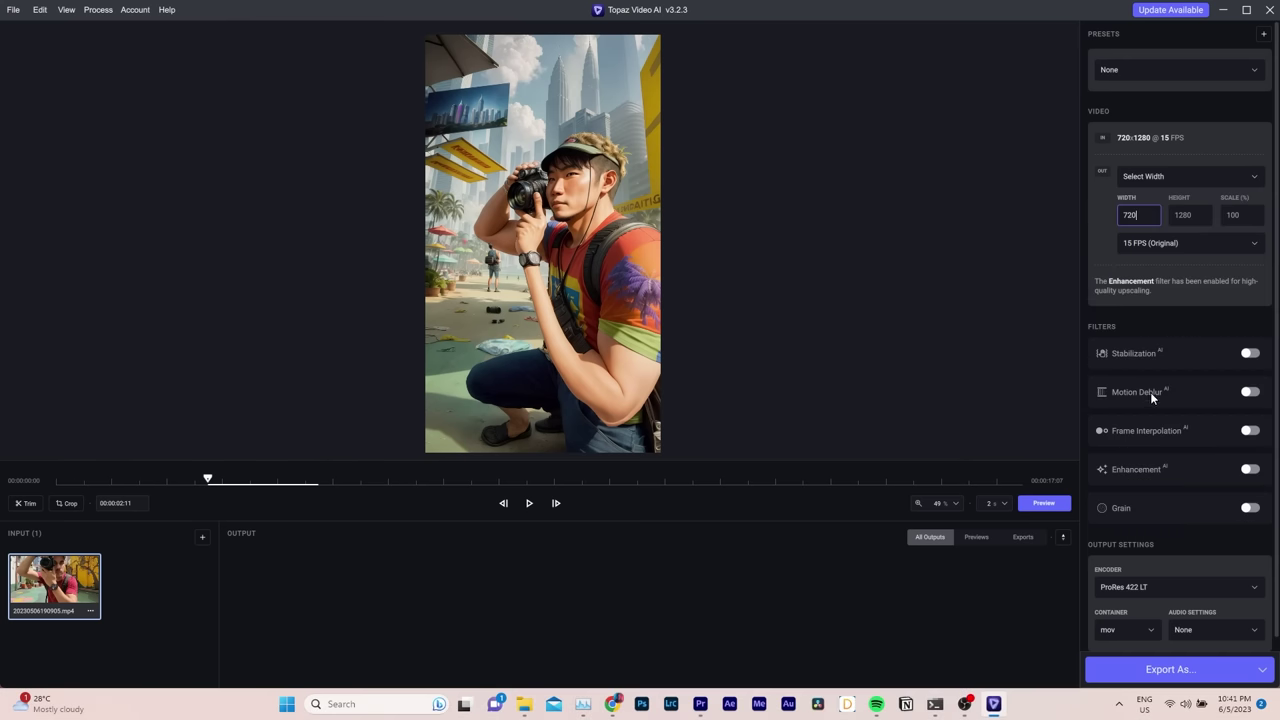
{"action": "key", "text": "Return"}
{"action": "scroll", "coordinate": [1094, 248], "scroll_direction": "down", "scroll_amount": 1}
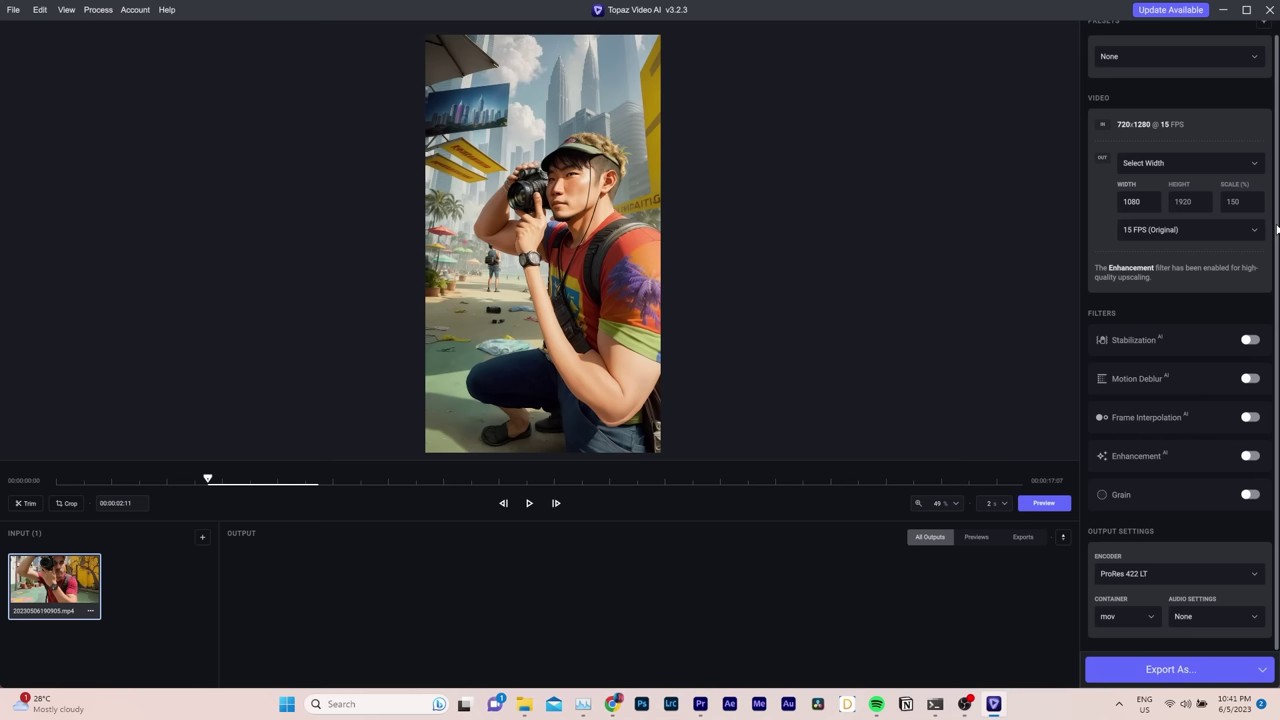
- Enable Enhancement with the Artemis denoise and sharpen model
{"action": "left_click", "coordinate": [1250, 456]}
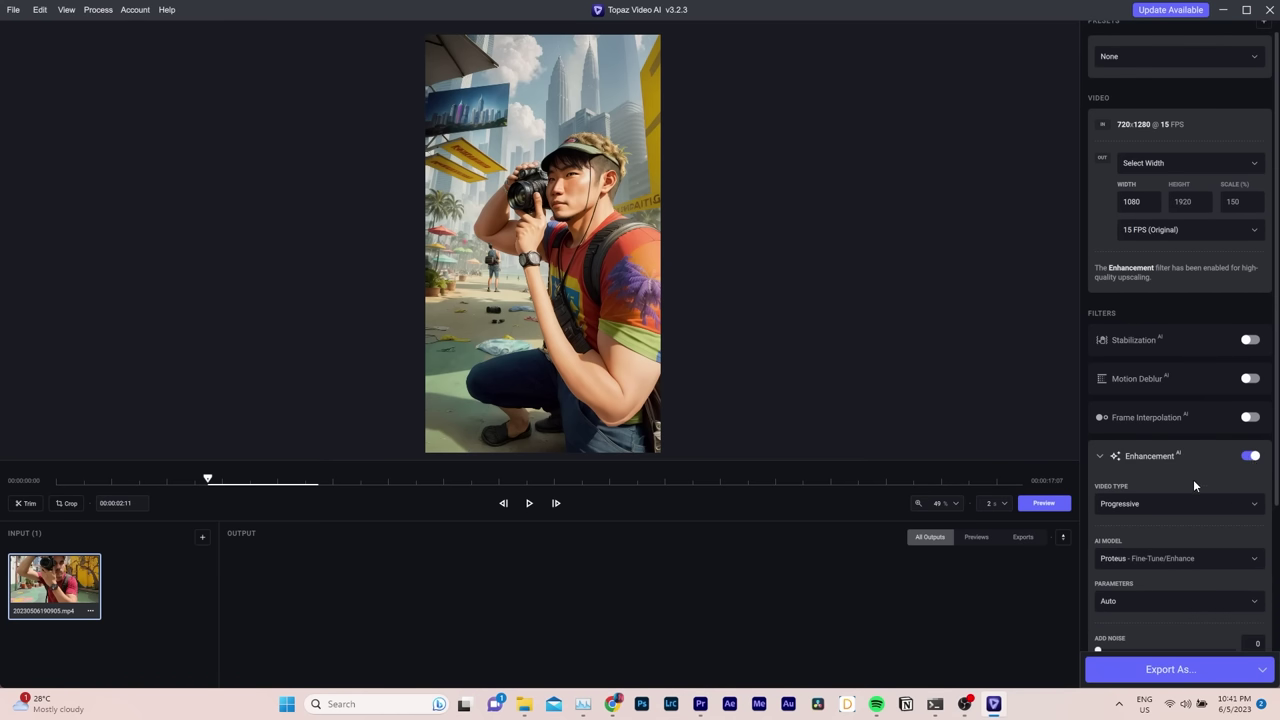
{"action": "scroll", "coordinate": [1191, 478], "scroll_direction": "down", "scroll_amount": 3}
{"action": "scroll", "coordinate": [1191, 478], "scroll_direction": "up", "scroll_amount": 1}
{"action": "left_click", "coordinate": [1140, 366]}
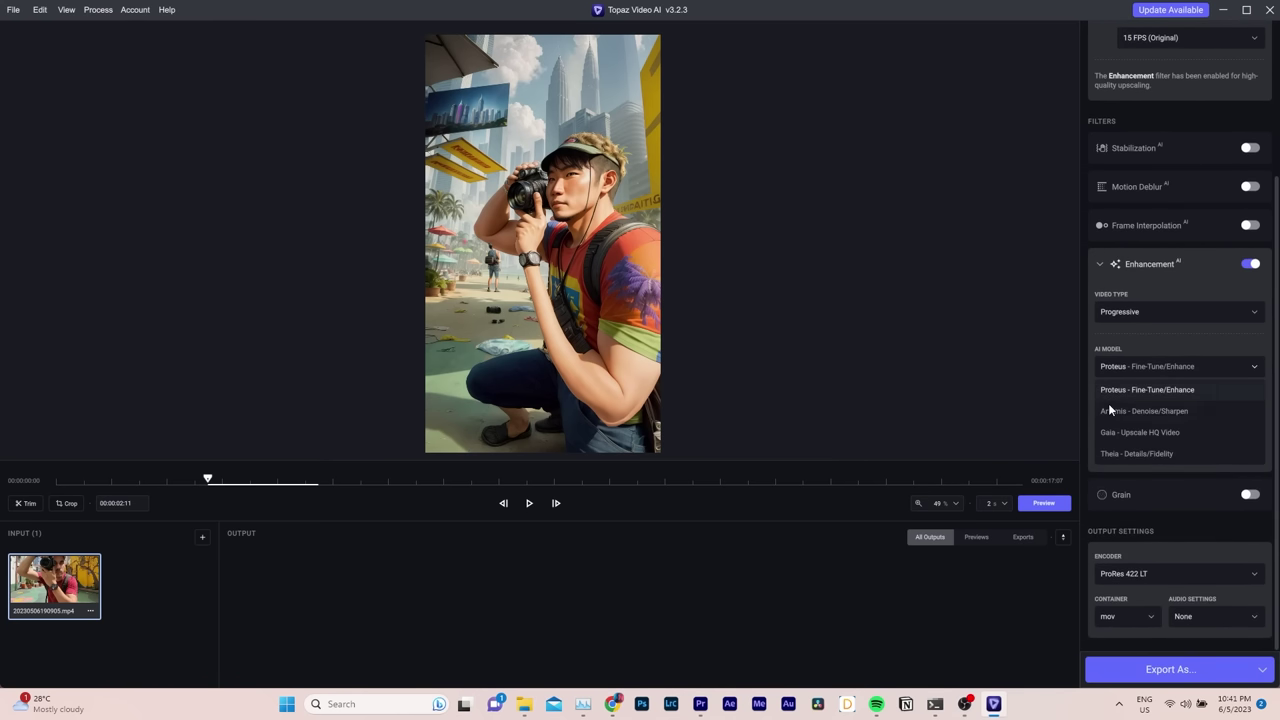
{"action": "left_click", "coordinate": [1161, 414]}
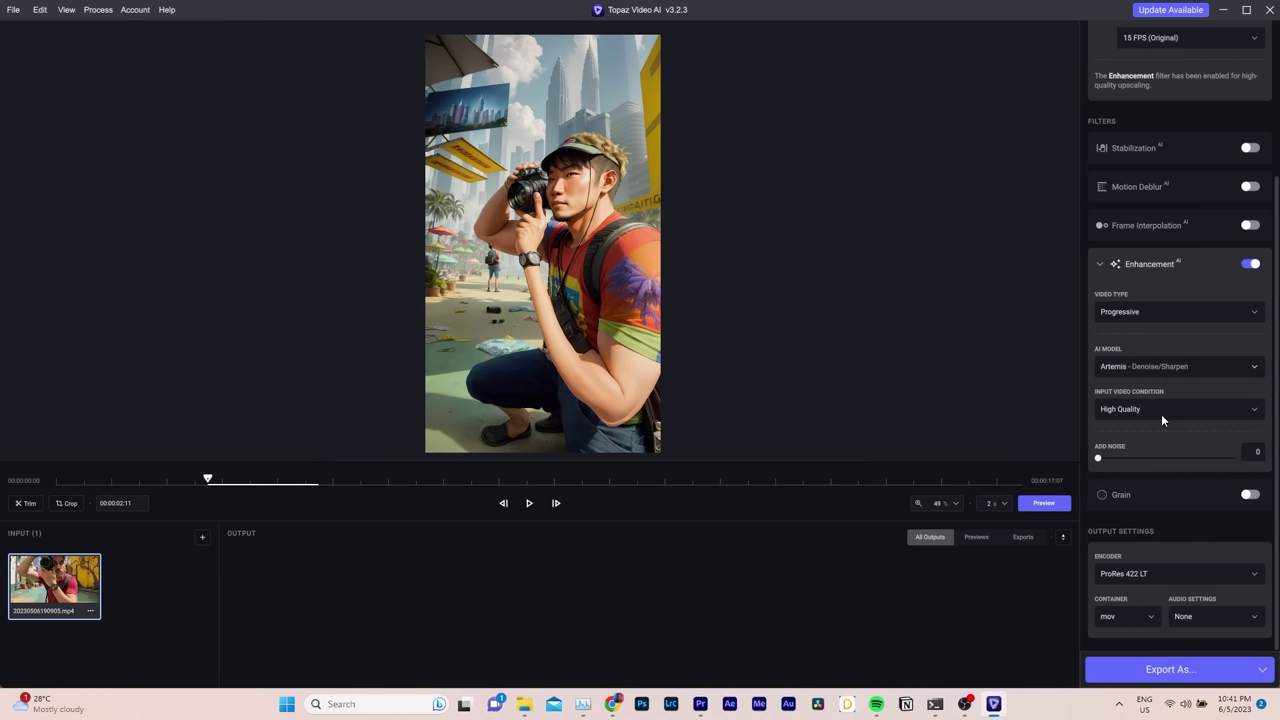
- Export the enhanced video as an H264 mp4 and check the eyes in the preview
{"action": "left_click", "coordinate": [1164, 677]}
{"action": "left_click", "coordinate": [546, 431]}
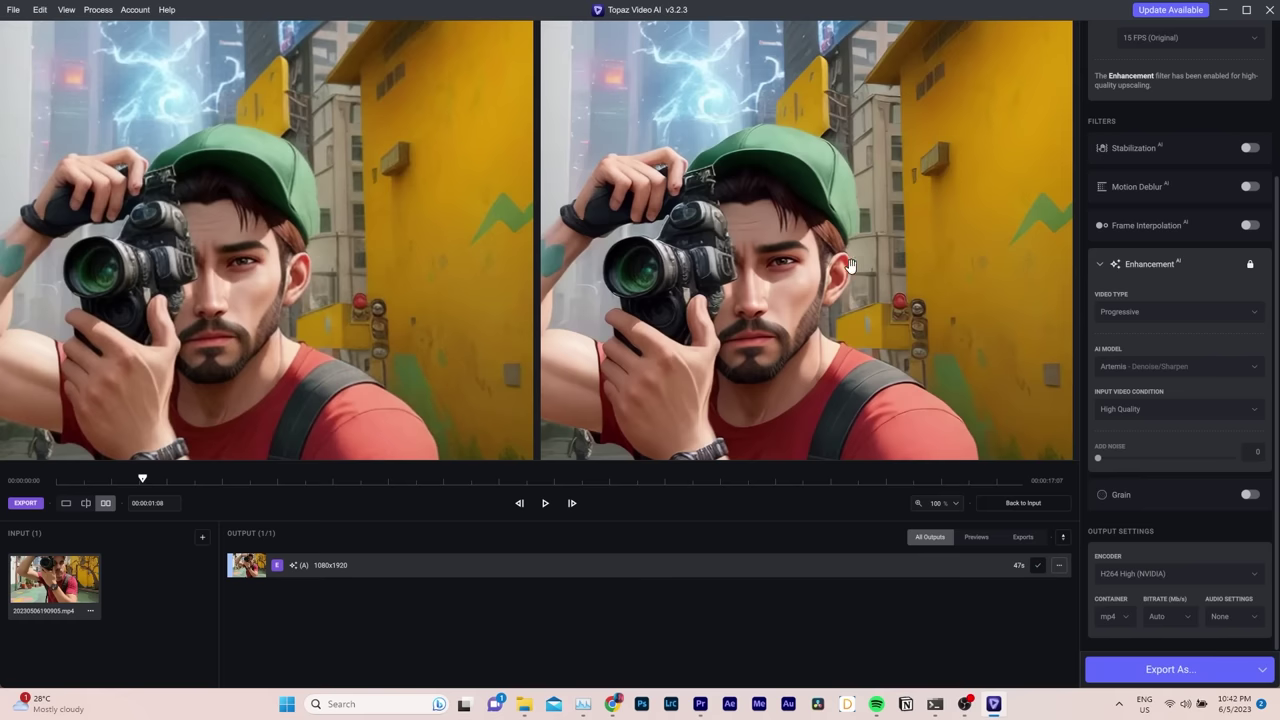
{"action": "scroll", "coordinate": [729, 357], "scroll_direction": "up", "scroll_amount": 5}
{"action": "left_click_drag", "start_coordinate": [729, 357], "coordinate": [829, 451]}
{"action": "scroll", "coordinate": [800, 236], "scroll_direction": "down", "scroll_amount": 5}
{"action": "scroll", "coordinate": [780, 183], "scroll_direction": "up", "scroll_amount": 2}
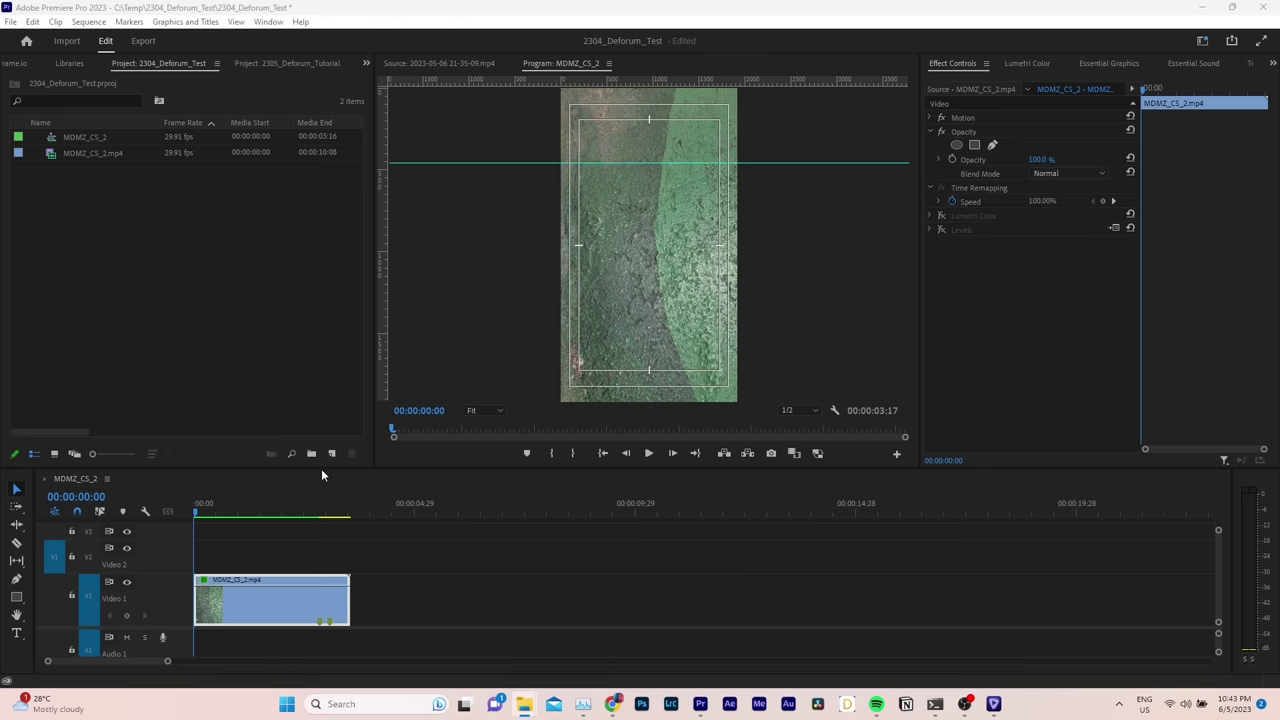
{"action": "left_click_drag", "start_coordinate": [322, 470], "coordinate": [229, 326]}
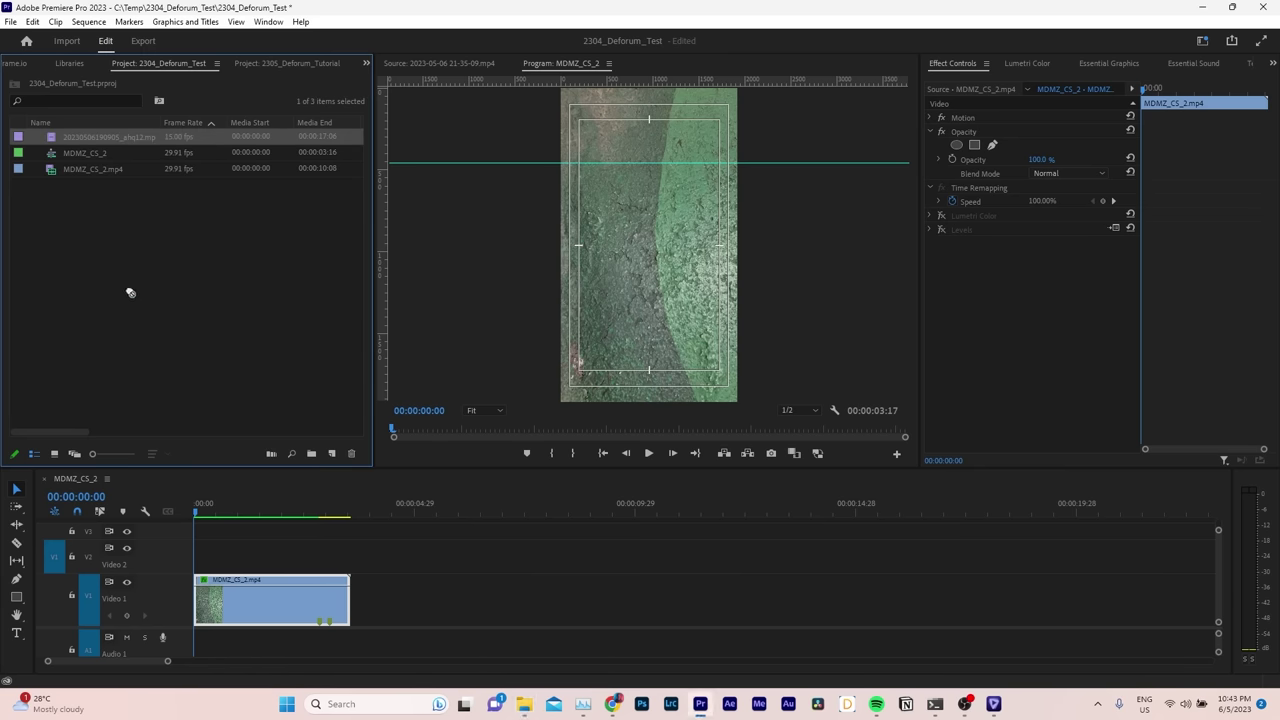
{"action": "left_click_drag", "start_coordinate": [130, 293], "coordinate": [322, 556]}
{"action": "left_click", "coordinate": [649, 453]}
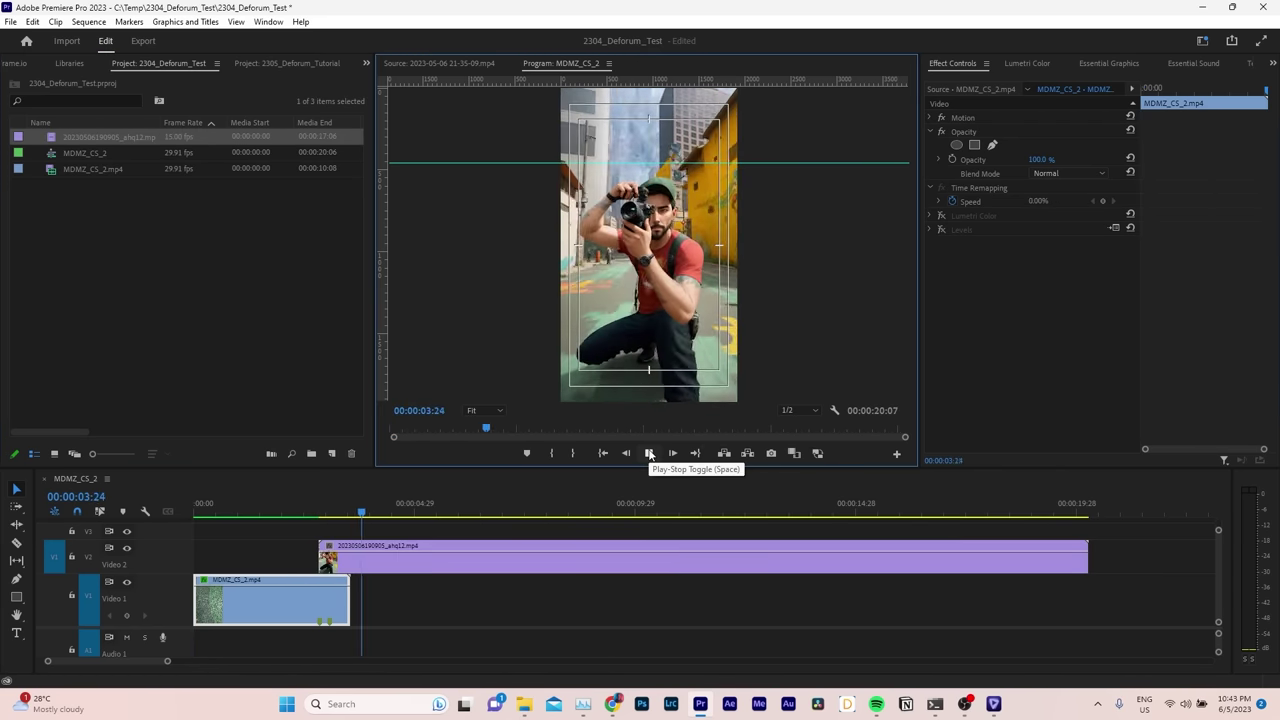
- Send the MDMZ_CS_2 sequence to Adobe Media Encoder
{"action": "key", "text": "alt+f"}
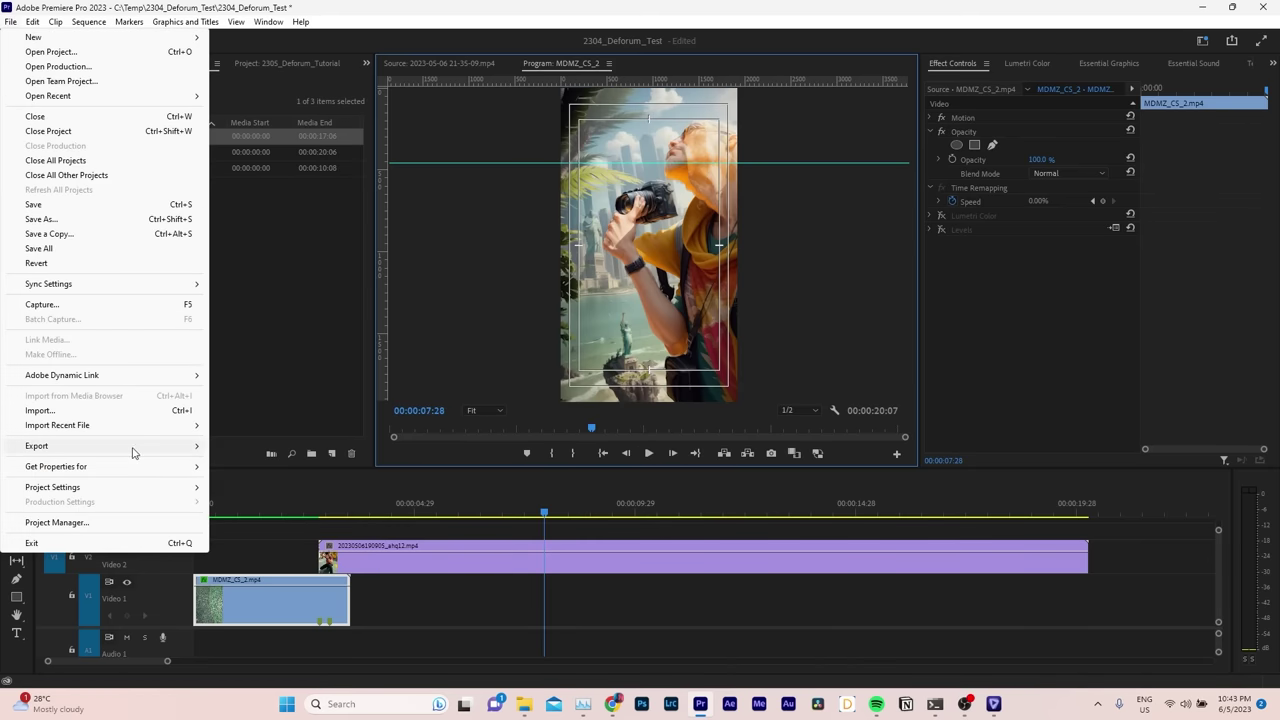
{"action": "mouse_move", "coordinate": [133, 453]}
{"action": "left_click", "coordinate": [258, 460]}
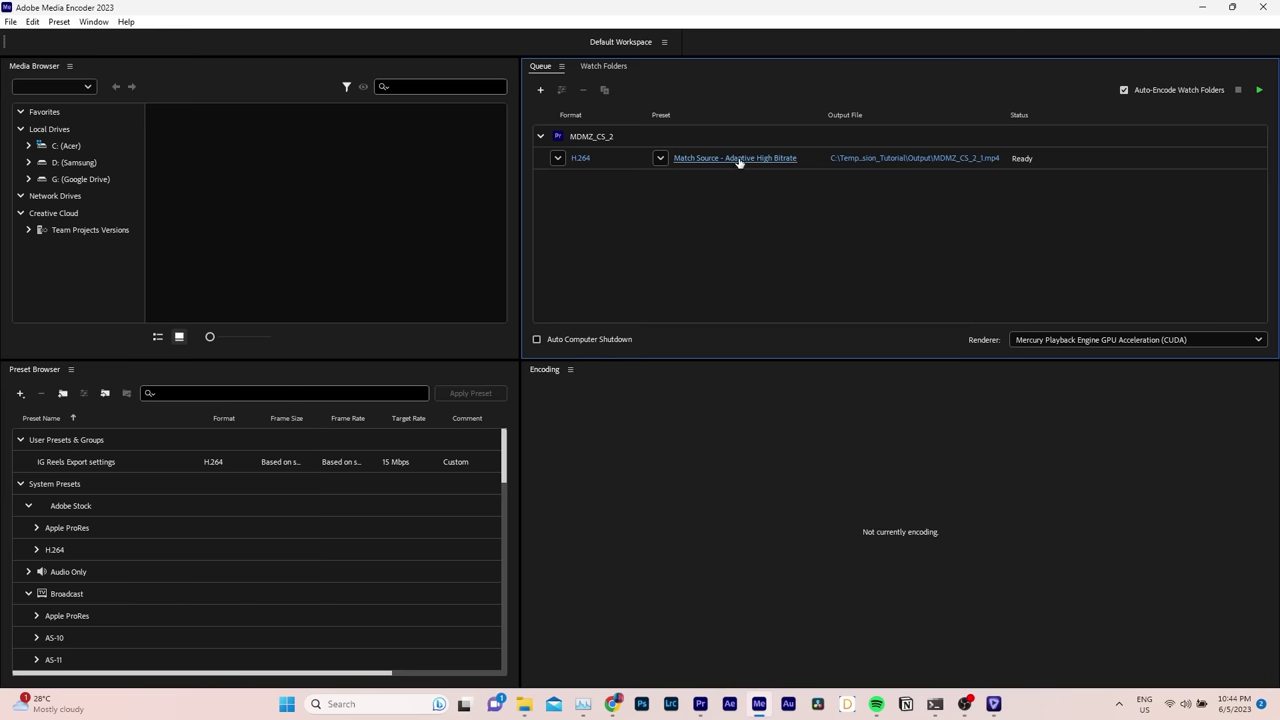
- Start the Media Encoder queue to encode MDMZ_CS_2_1.mp4
{"action": "left_click", "coordinate": [1258, 91]}
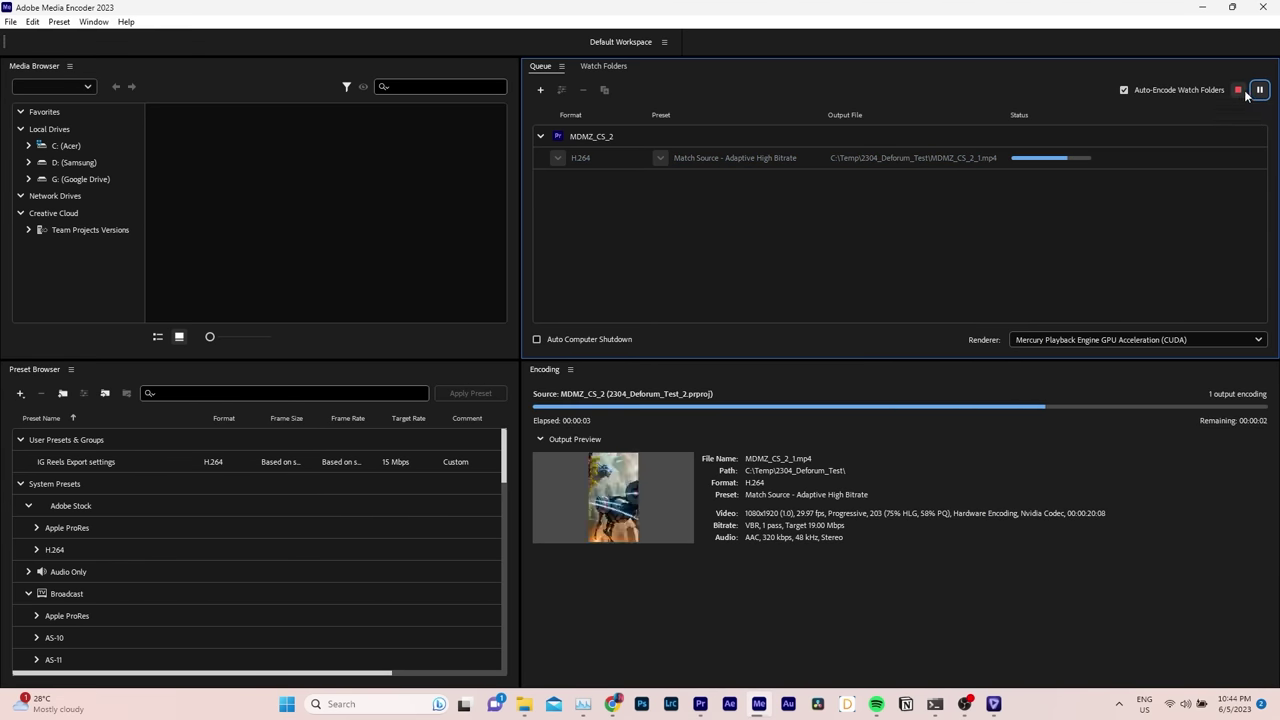